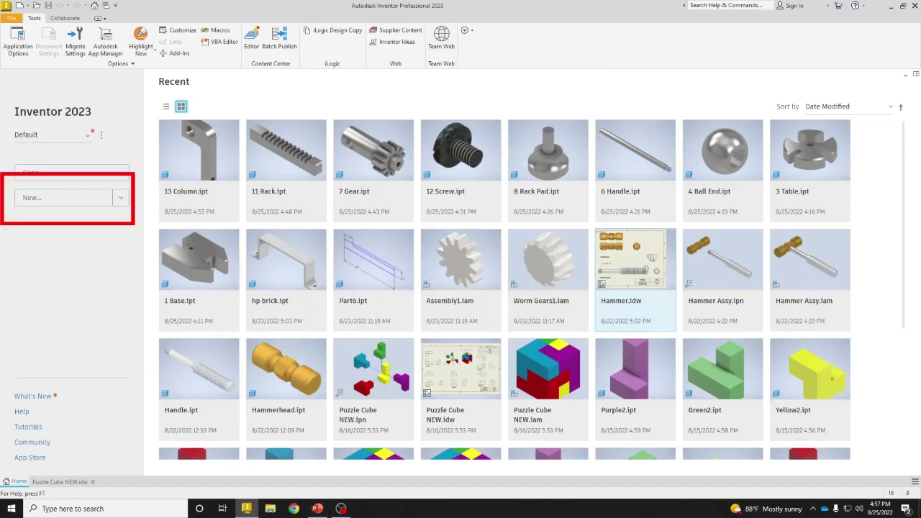
- Open the Create New File dialog to view the Standard.ipt part template
{"action": "left_click", "coordinate": [68, 204]}
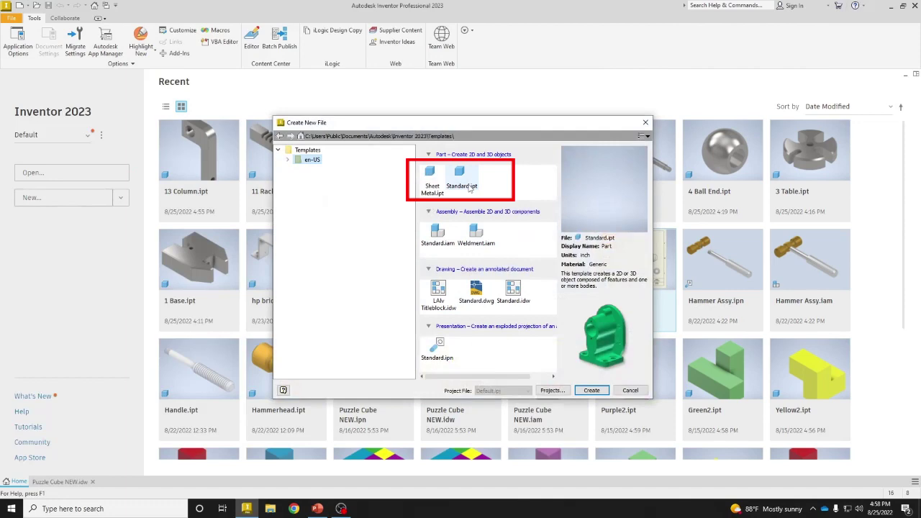
- Create Part15 from the Standard.ipt template, then look through the File menu and close it
{"action": "double_click", "coordinate": [462, 176]}
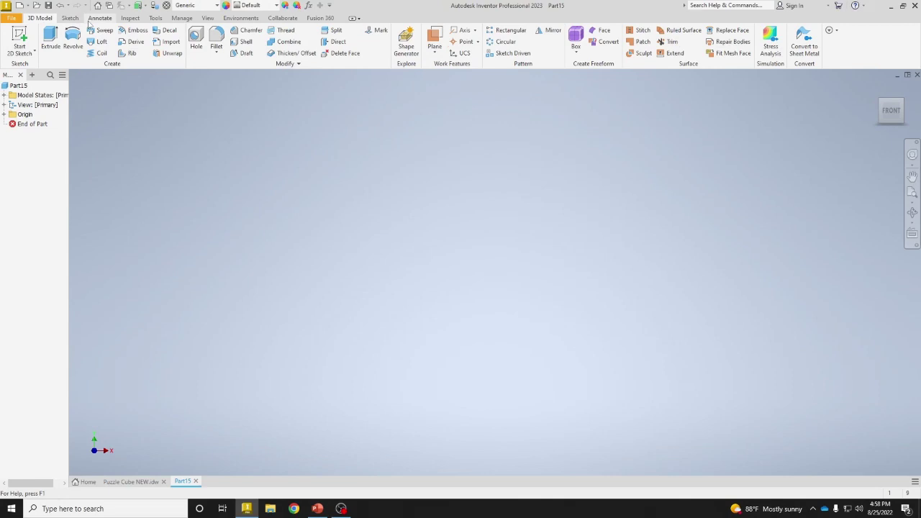
{"action": "left_click", "coordinate": [19, 20]}
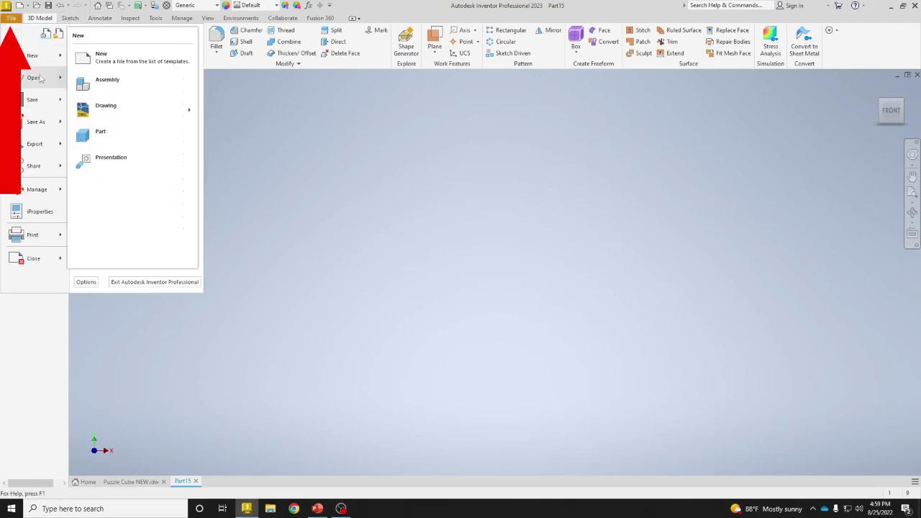
{"action": "mouse_move", "coordinate": [41, 79]}
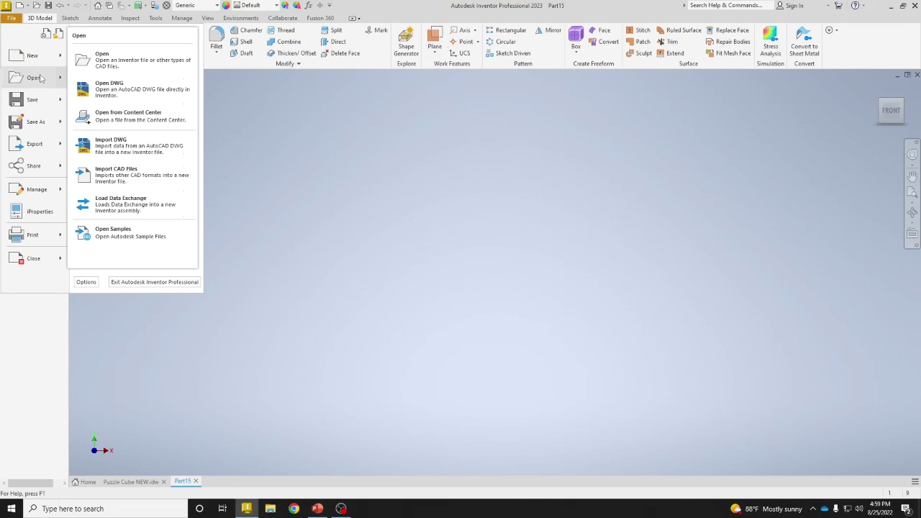
{"action": "mouse_move", "coordinate": [41, 59]}
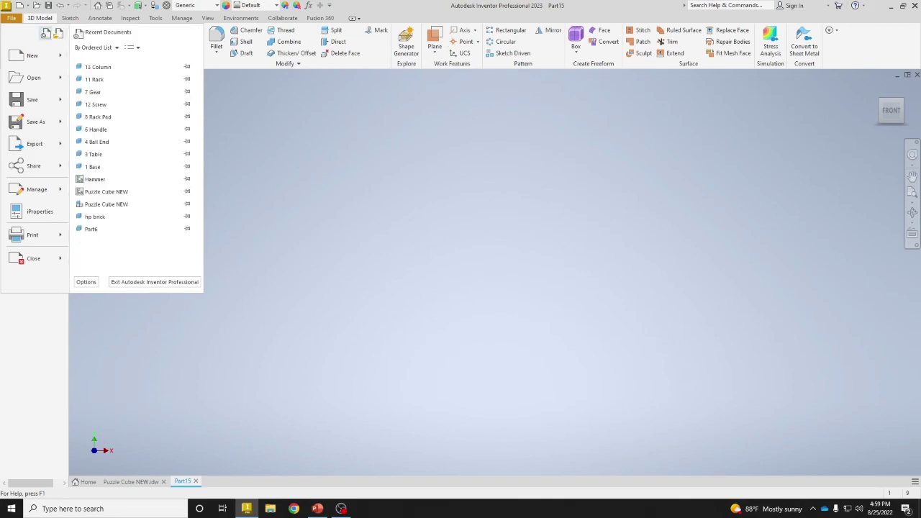
{"action": "left_click", "coordinate": [279, 272]}
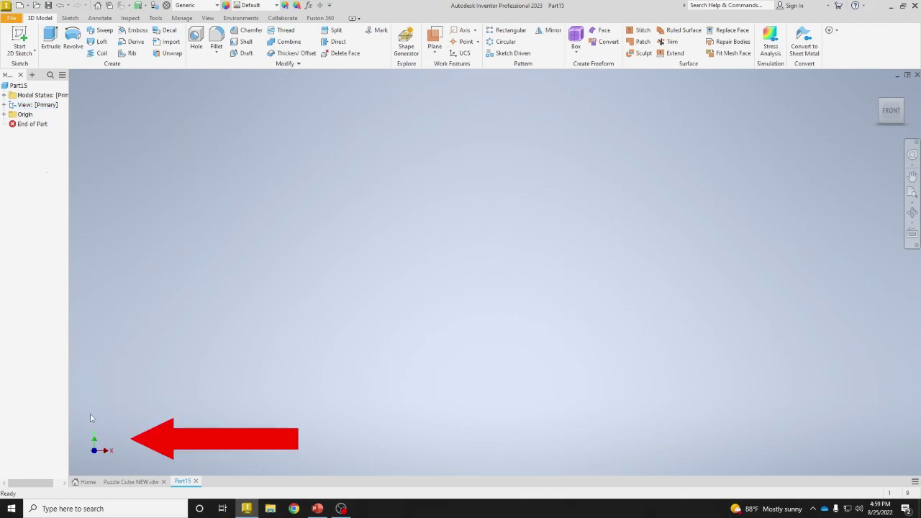
{"action": "left_click_drag", "start_coordinate": [84, 417], "coordinate": [129, 467]}
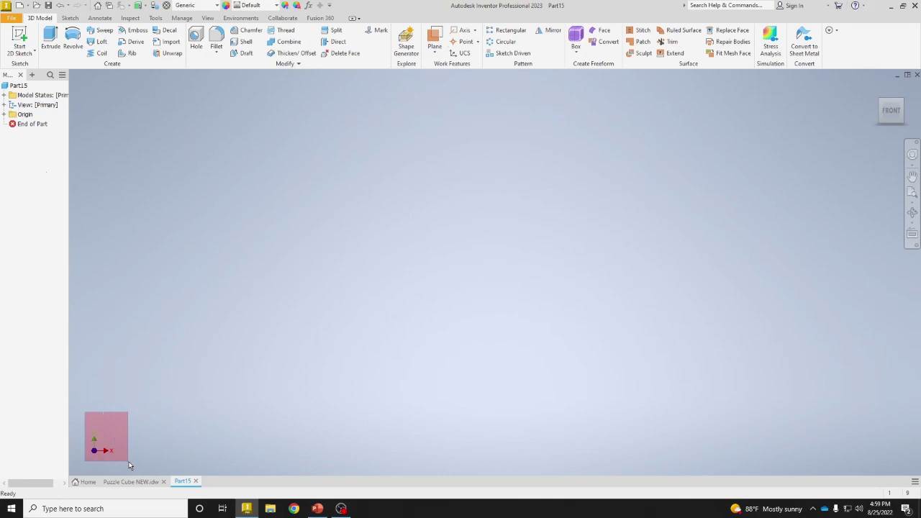
{"action": "left_click_drag", "start_coordinate": [130, 466], "coordinate": [130, 466]}
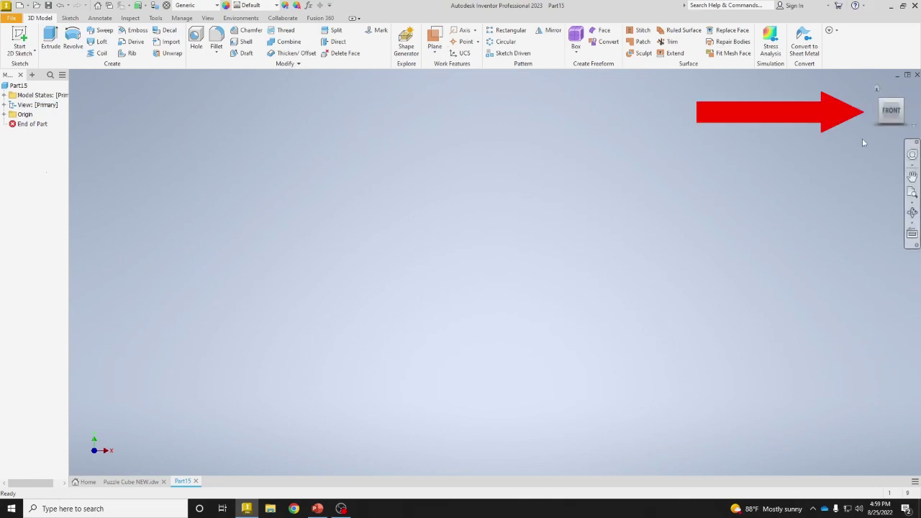
{"action": "left_click_drag", "start_coordinate": [846, 144], "coordinate": [919, 72]}
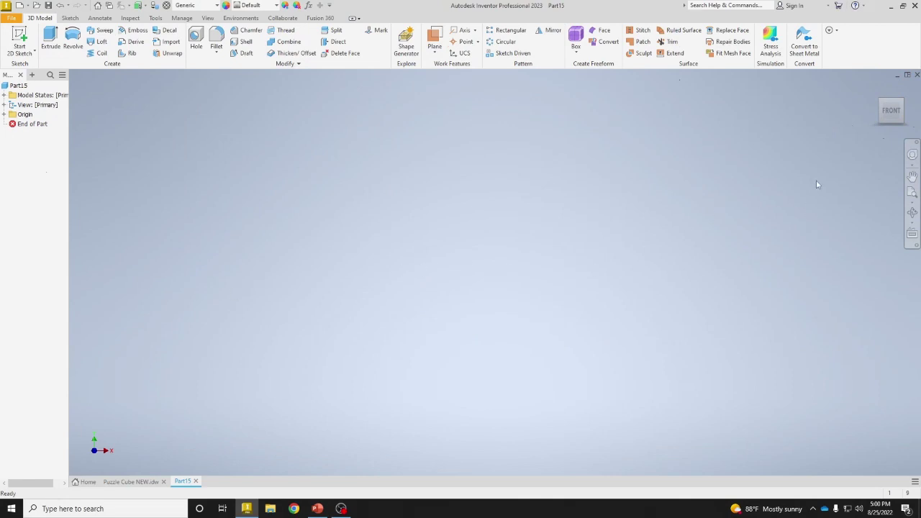
{"action": "left_click_drag", "start_coordinate": [860, 84], "coordinate": [87, 466]}
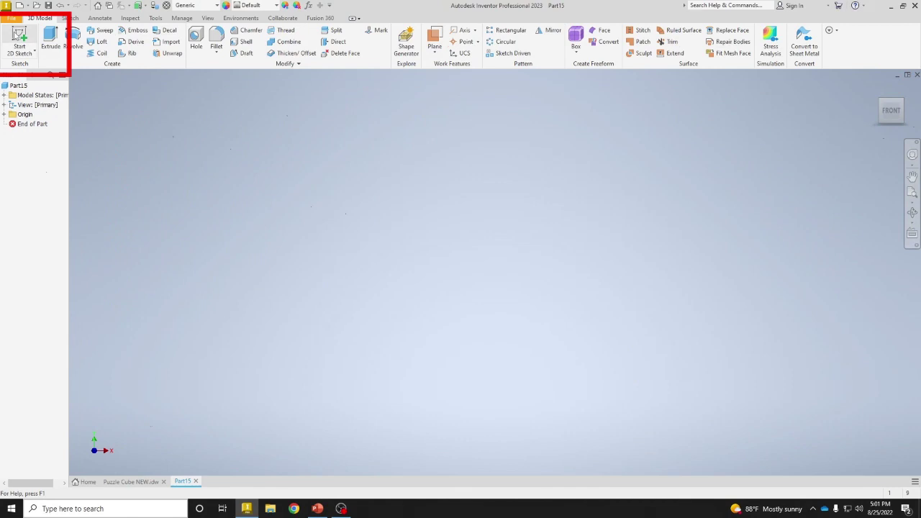
- Start Sketch1 as a new 2D sketch on the XY plane
{"action": "left_click", "coordinate": [20, 36]}
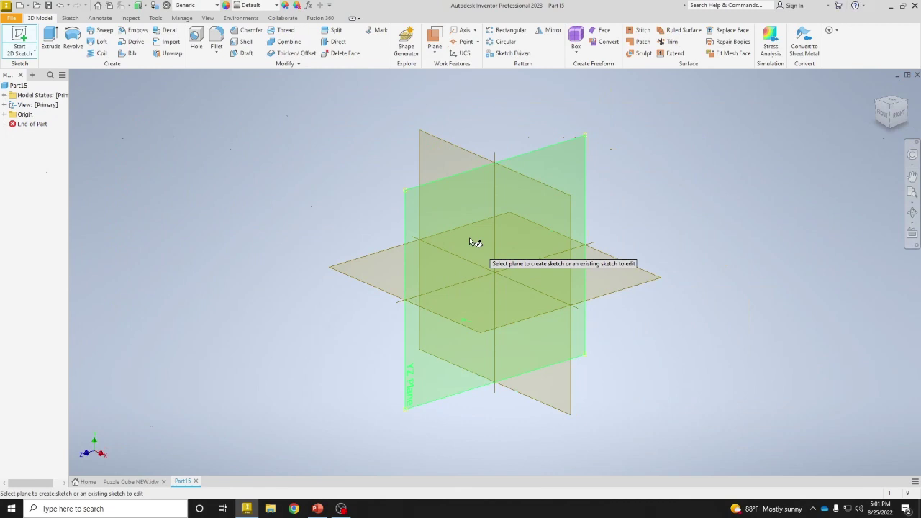
{"action": "left_click", "coordinate": [431, 142]}
{"action": "left_click_drag", "start_coordinate": [468, 240], "coordinate": [528, 303]}
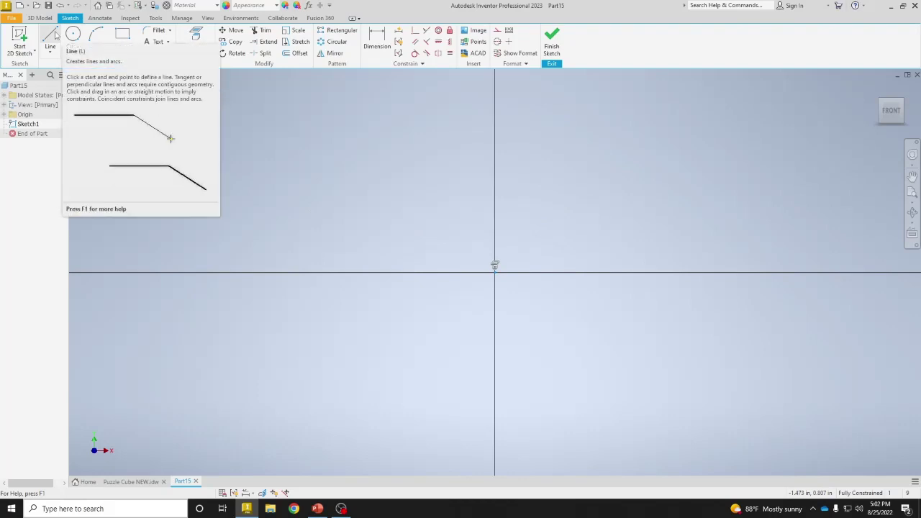
- Draw a closed six-line L-shaped outline, starting and ending at the lower-left corner
{"action": "left_click", "coordinate": [54, 36]}
{"action": "mouse_move", "coordinate": [566, 346]}
{"action": "middle_mouse_down"}
{"action": "mouse_move", "coordinate": [510, 362]}
{"action": "mouse_move", "coordinate": [332, 367]}
{"action": "middle_mouse_up"}
{"action": "left_click", "coordinate": [307, 362]}
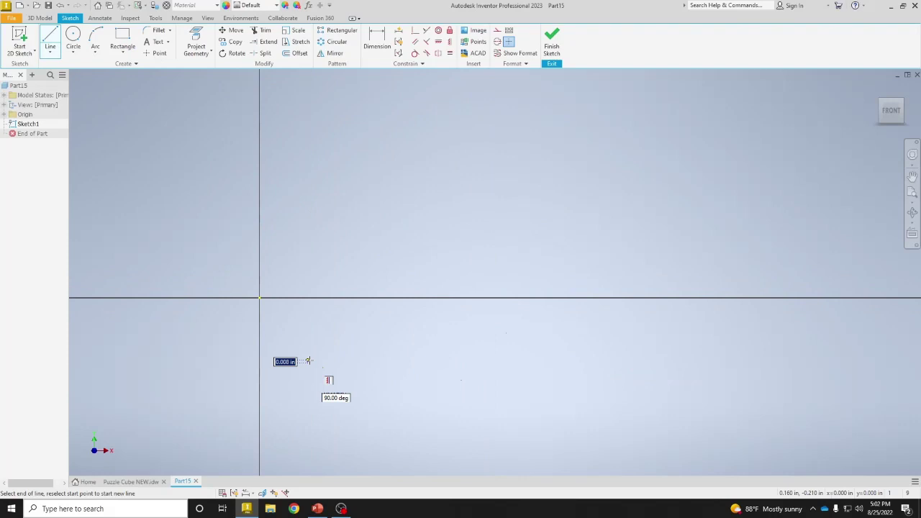
{"action": "left_click", "coordinate": [612, 362]}
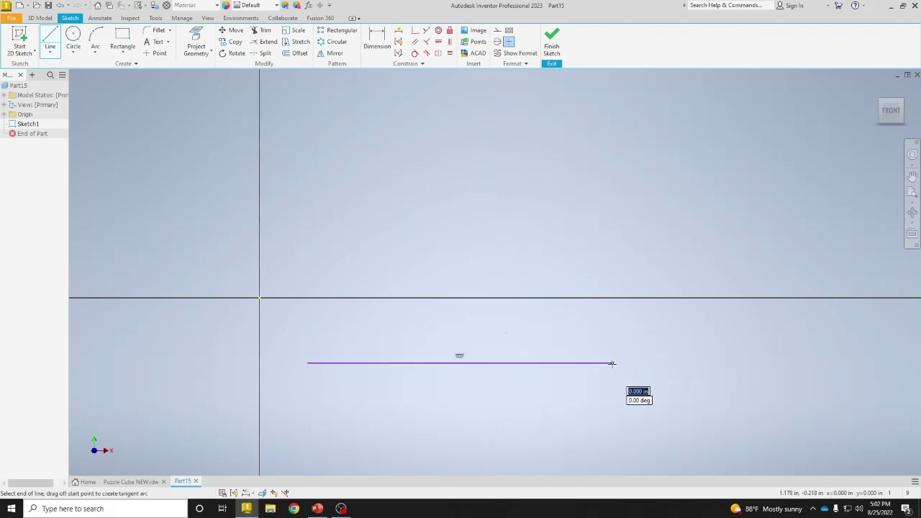
{"action": "left_click", "coordinate": [630, 200]}
{"action": "left_click", "coordinate": [410, 228]}
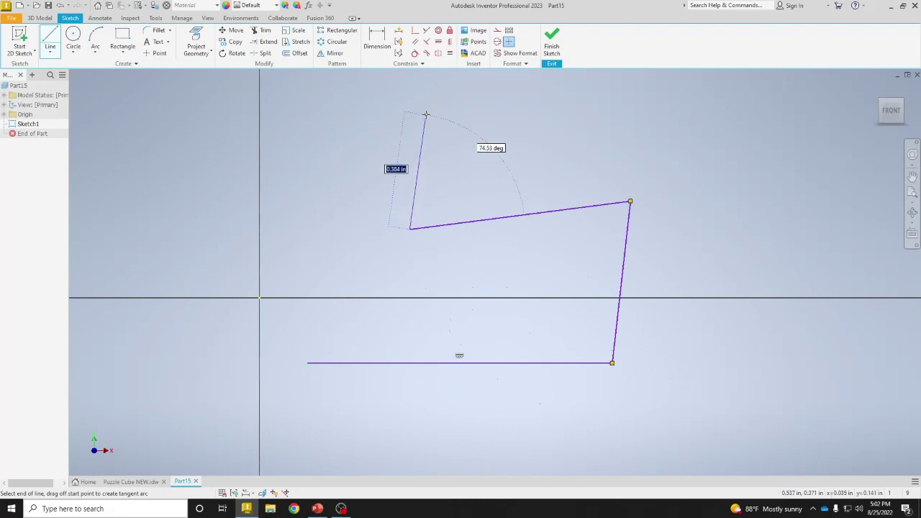
{"action": "left_click", "coordinate": [400, 81]}
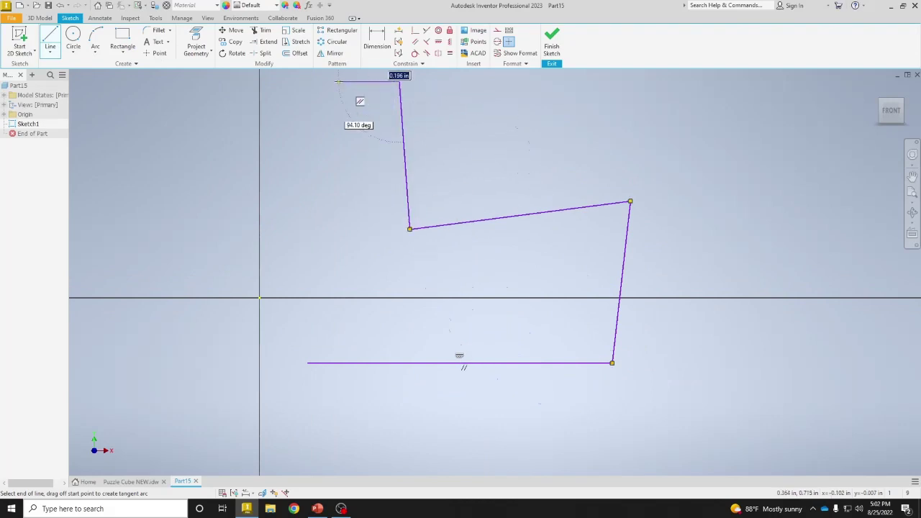
{"action": "left_click", "coordinate": [275, 82]}
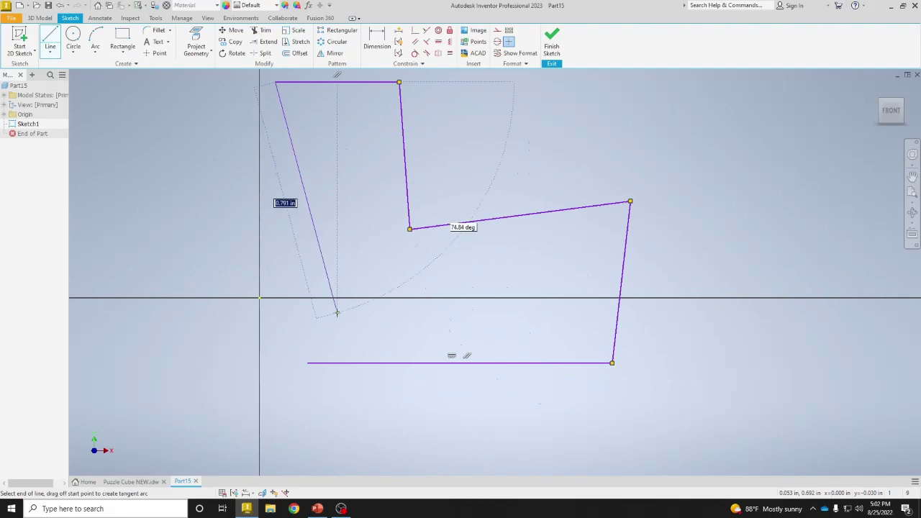
{"action": "left_click", "coordinate": [309, 364]}
{"action": "right_click", "coordinate": [353, 327]}
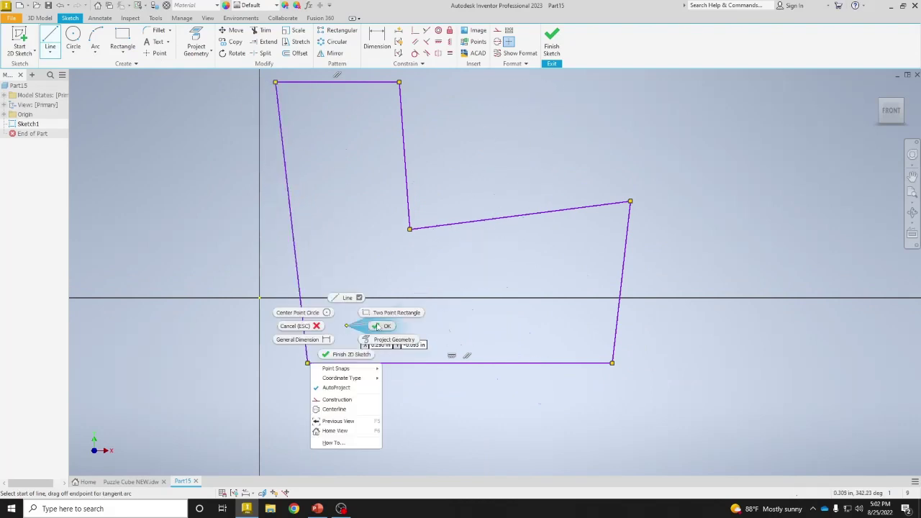
{"action": "left_click", "coordinate": [378, 326]}
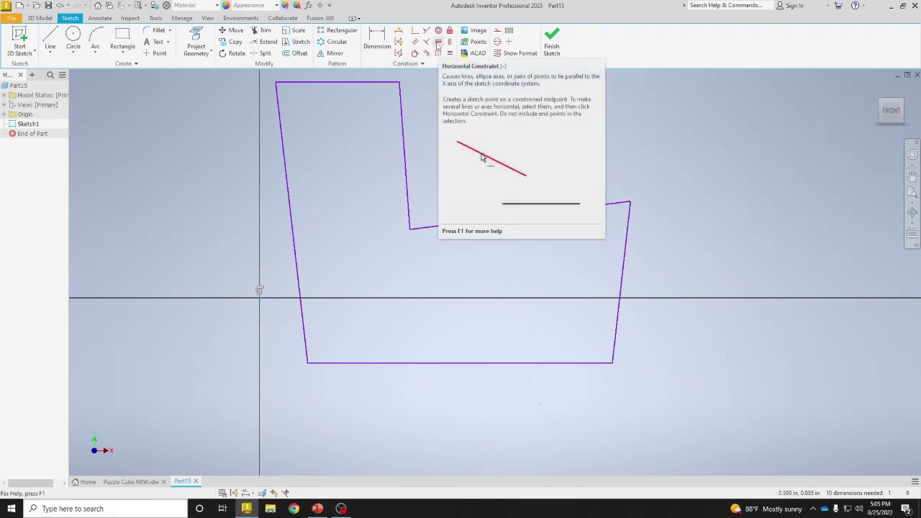
- Dismiss the constraint warning and make the ledge's top line horizontal
{"action": "left_click", "coordinate": [437, 45]}
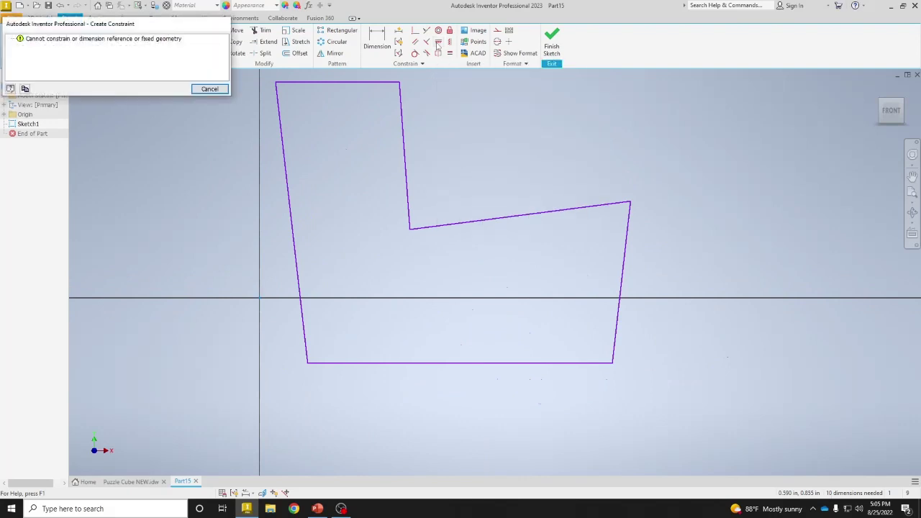
{"action": "left_click", "coordinate": [211, 89]}
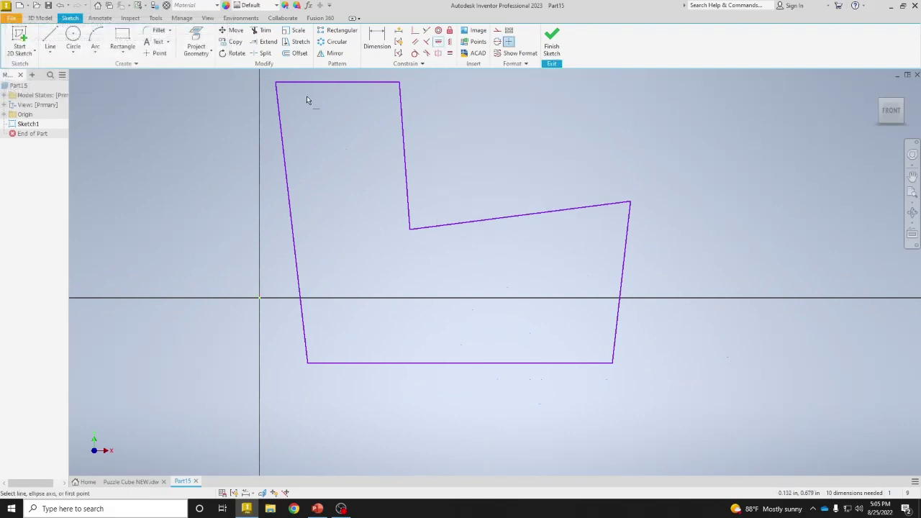
{"action": "left_click", "coordinate": [454, 224]}
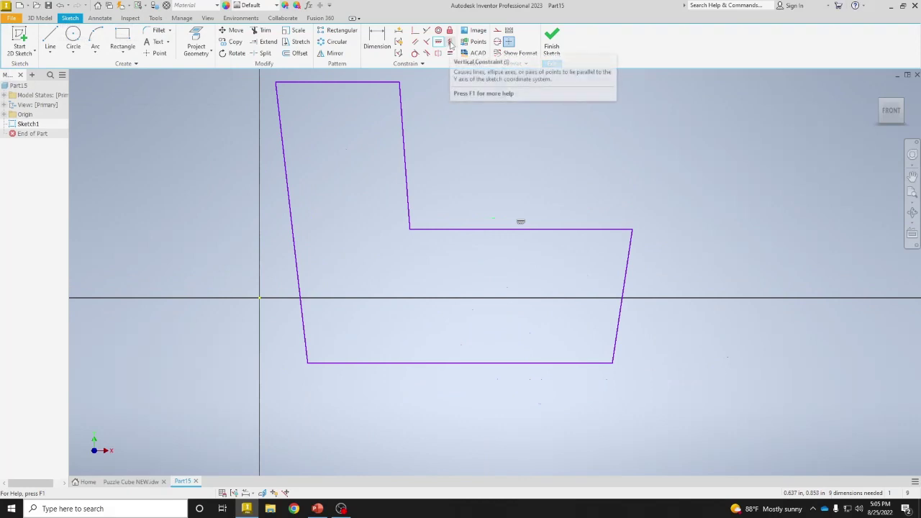
- Make the left outer, inner upright and right outer edges vertical
{"action": "left_click", "coordinate": [449, 42]}
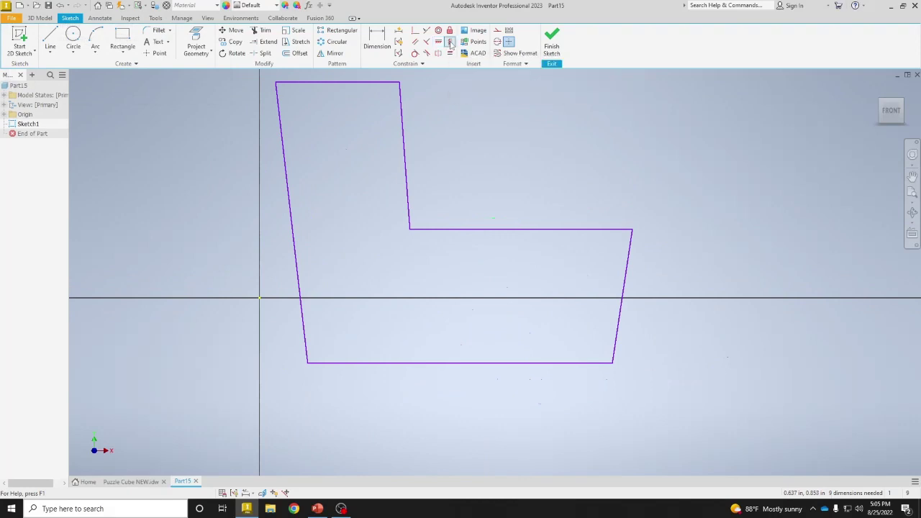
{"action": "left_click", "coordinate": [282, 117]}
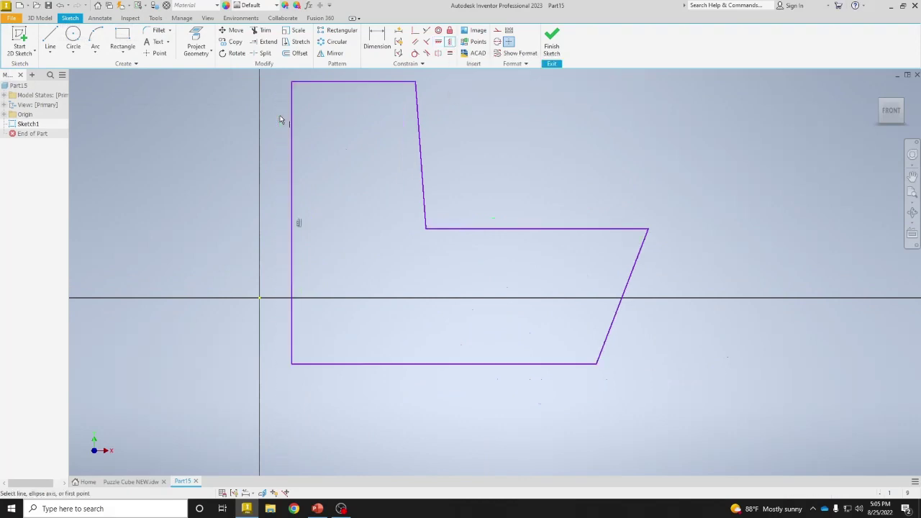
{"action": "left_click", "coordinate": [417, 119]}
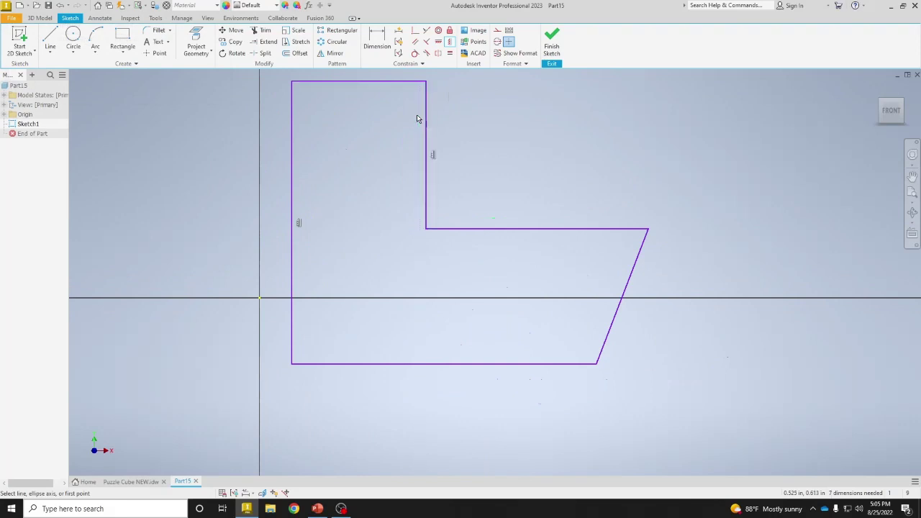
{"action": "left_click", "coordinate": [639, 260]}
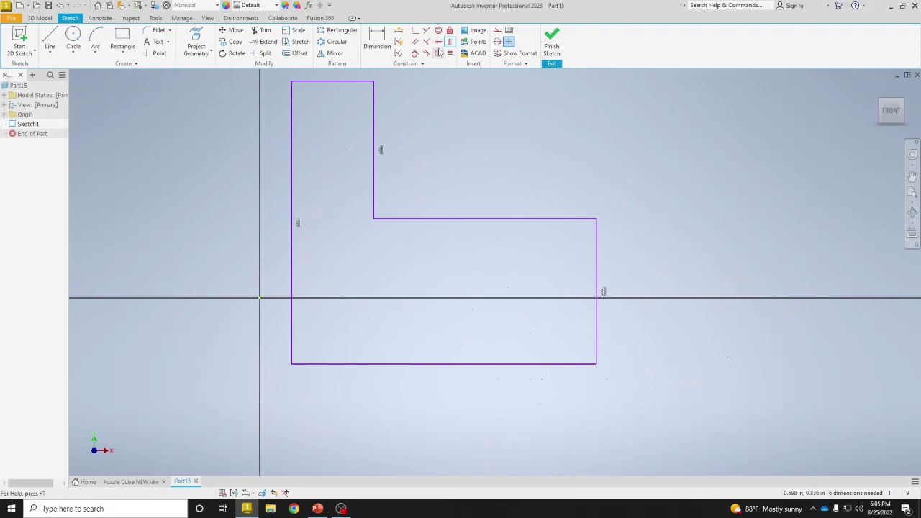
- Dimension the L profile's bottom edge to a 2.500 width
{"action": "left_click", "coordinate": [375, 48]}
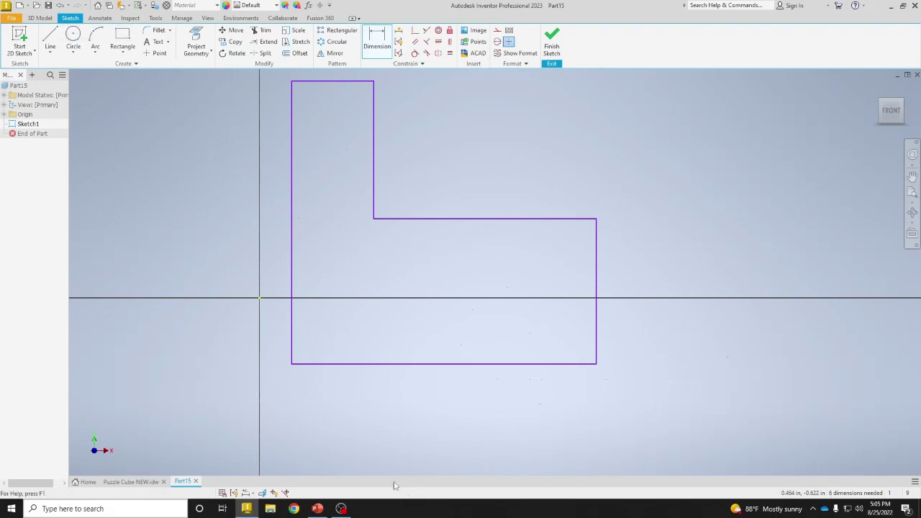
{"action": "left_click", "coordinate": [384, 366]}
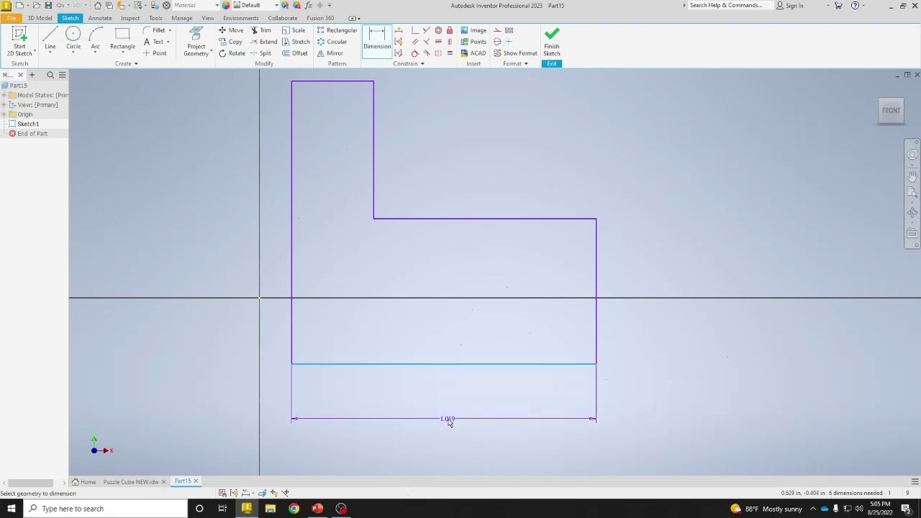
{"action": "left_click", "coordinate": [448, 423]}
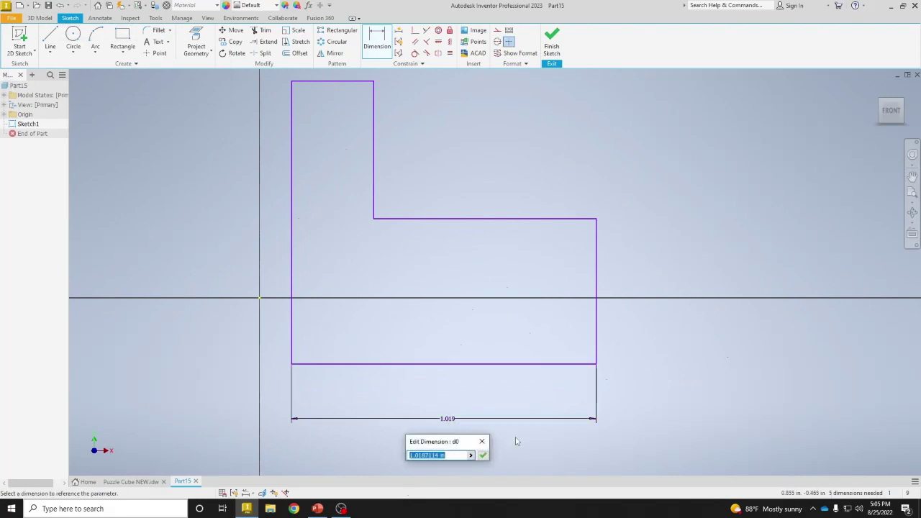
{"action": "type", "text": "2.5"}
{"action": "key", "text": "Return"}
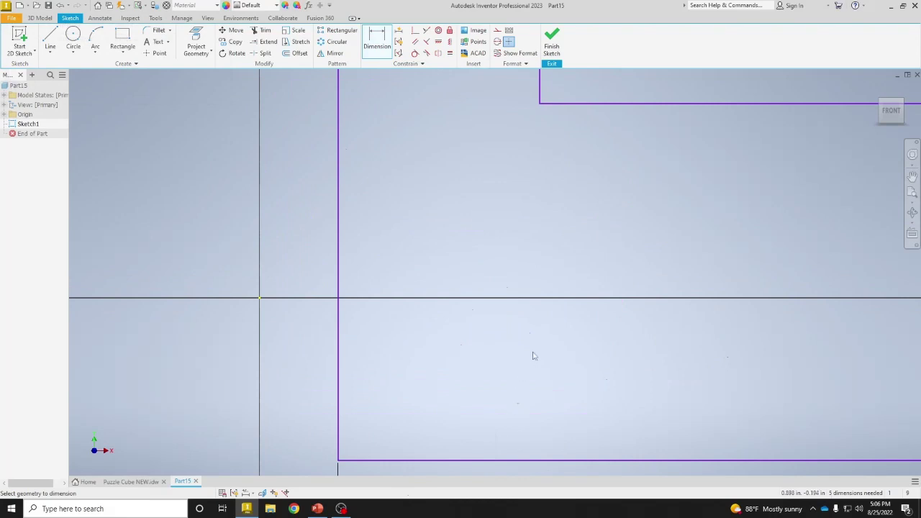
{"action": "scroll", "coordinate": [543, 331], "scroll_direction": "up", "scroll_amount": 1}
{"action": "scroll", "coordinate": [543, 331], "scroll_direction": "down", "scroll_amount": 5}
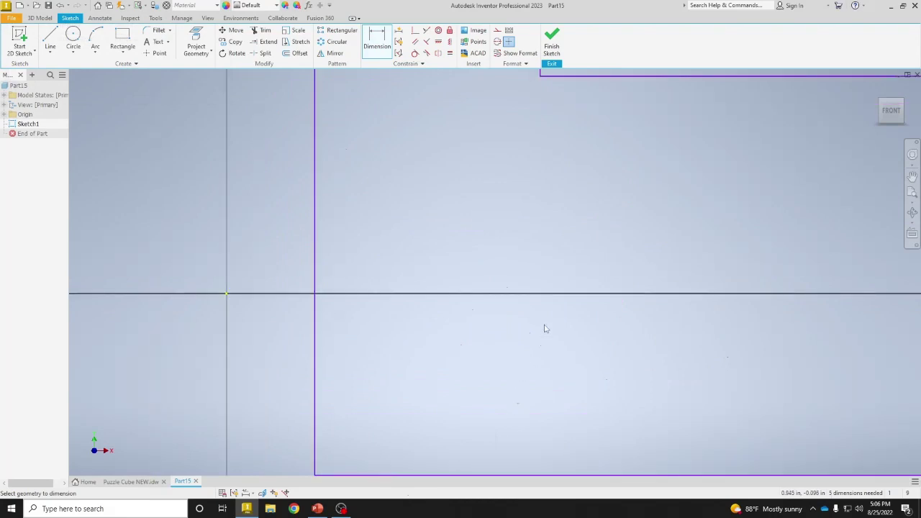
{"action": "mouse_move", "coordinate": [633, 276]}
{"action": "middle_mouse_down"}
{"action": "mouse_move", "coordinate": [645, 269]}
{"action": "mouse_move", "coordinate": [504, 274]}
{"action": "mouse_move", "coordinate": [443, 296]}
{"action": "middle_mouse_up"}
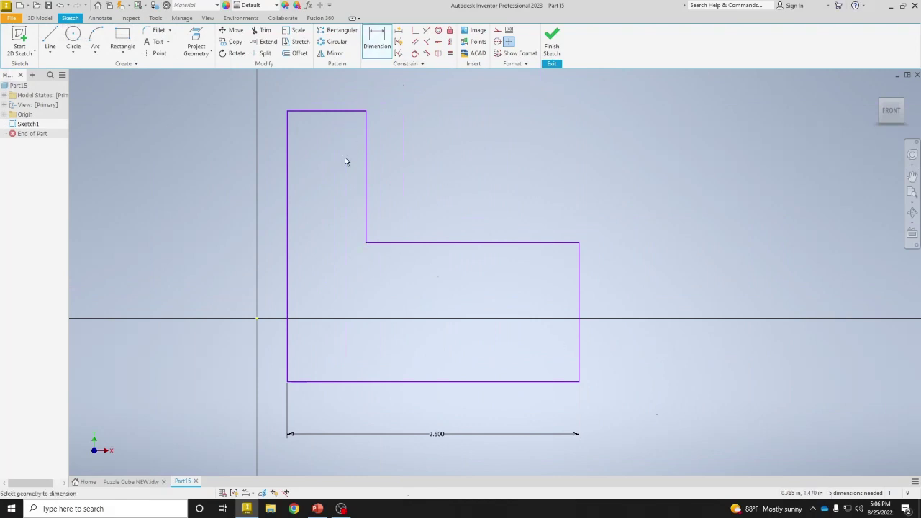
- Dimension the profile's left edge to a 2.500 overall height
{"action": "left_click", "coordinate": [286, 208]}
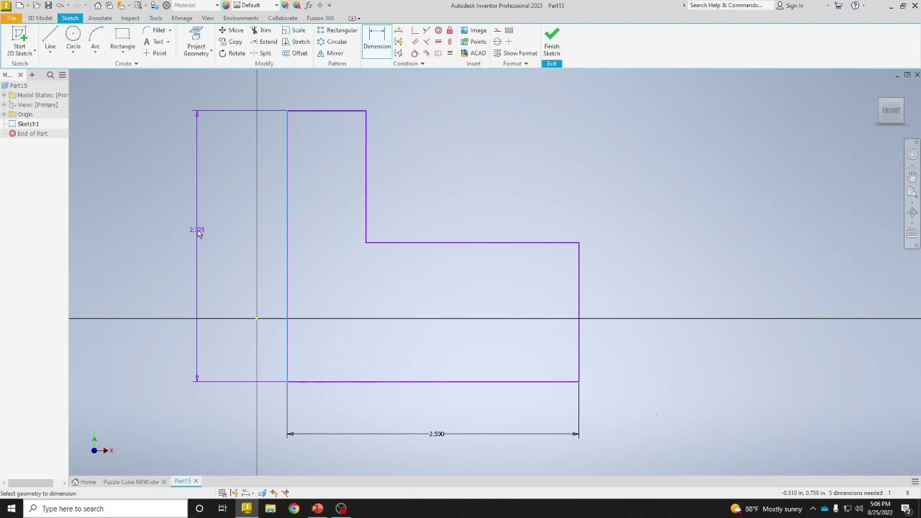
{"action": "left_click", "coordinate": [195, 236]}
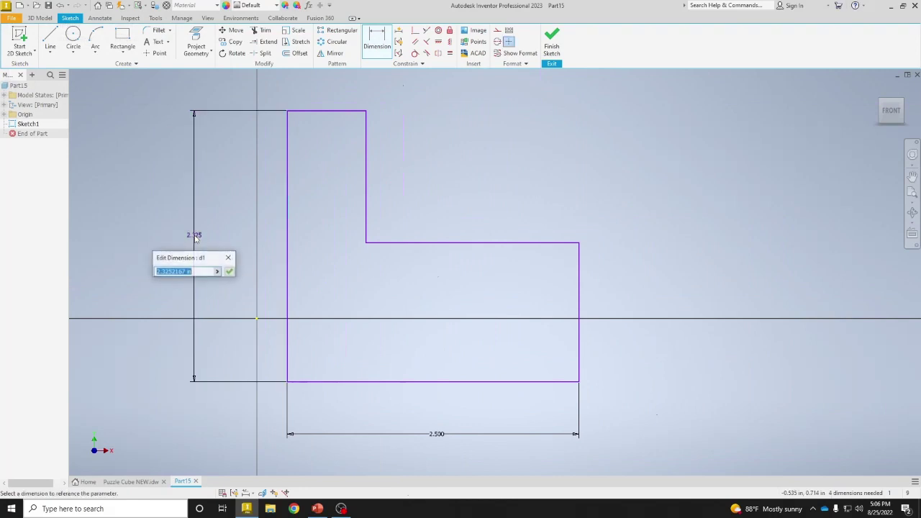
{"action": "type", "text": "2.5"}
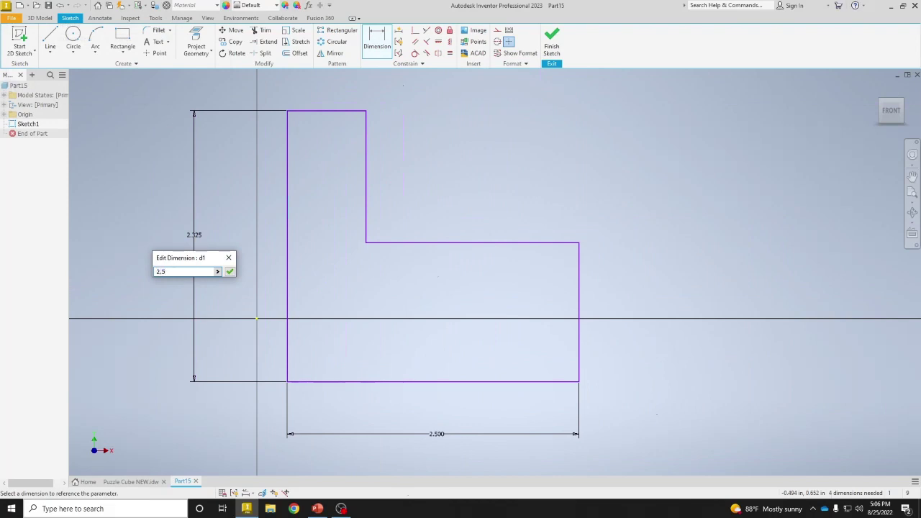
{"action": "key", "text": "Return"}
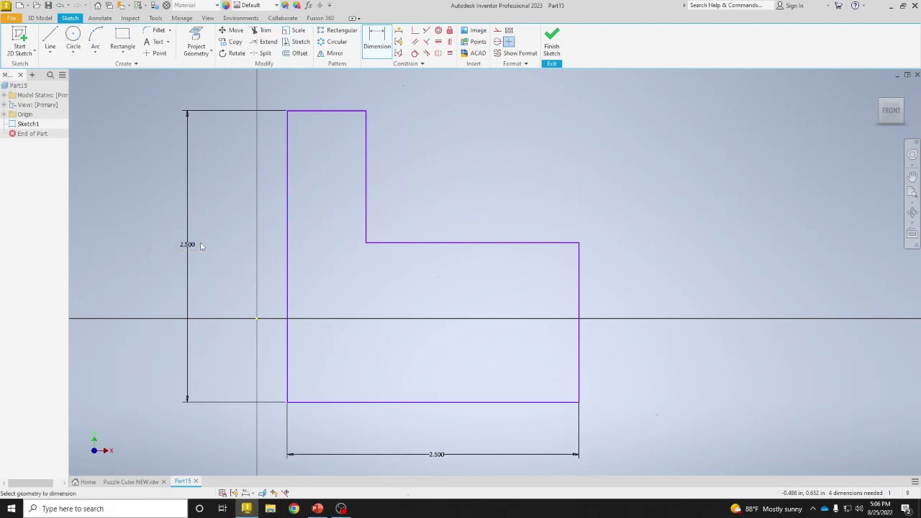
- Dimension the upright's top width and the ledge's right edge height, both at .750
{"action": "left_click", "coordinate": [314, 112]}
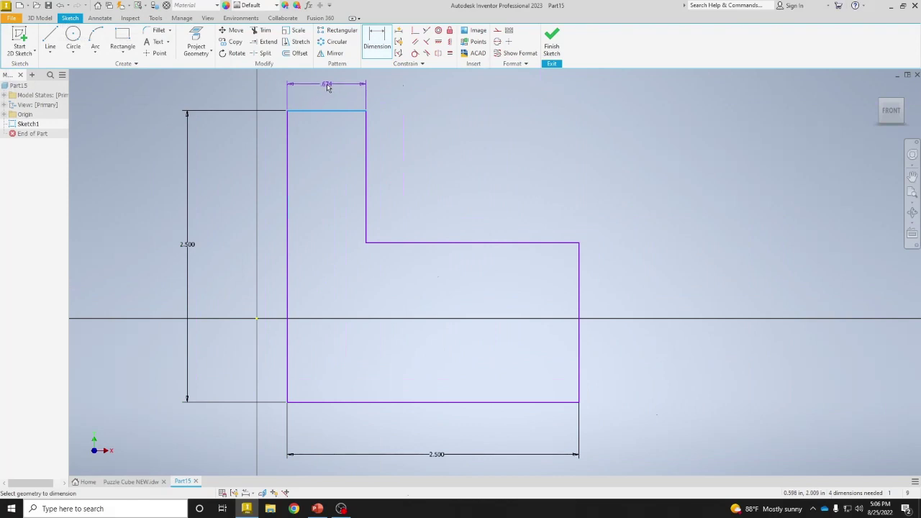
{"action": "left_click", "coordinate": [328, 86]}
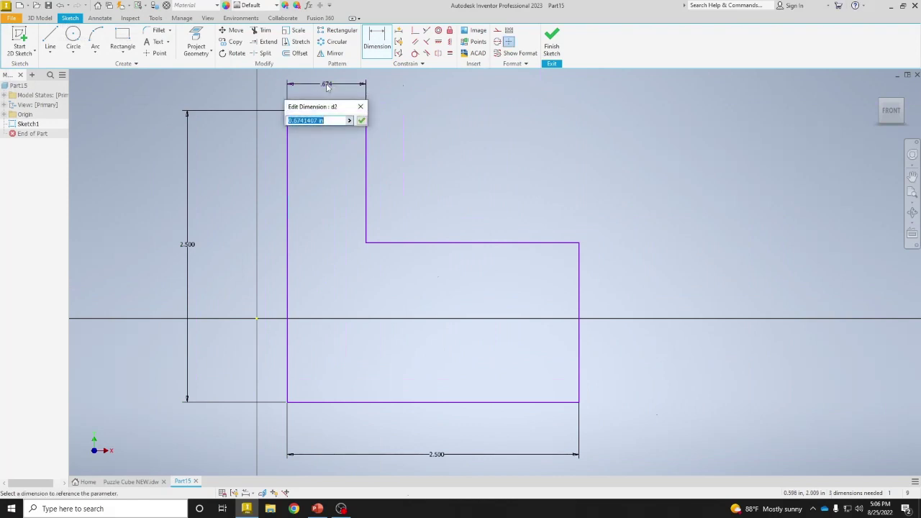
{"action": "type", "text": ".75"}
{"action": "key", "text": "Return"}
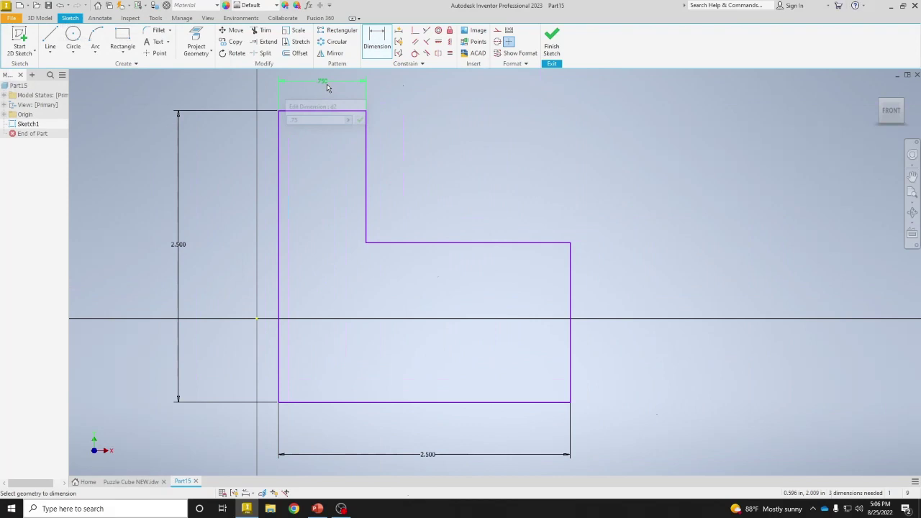
{"action": "left_click", "coordinate": [572, 275]}
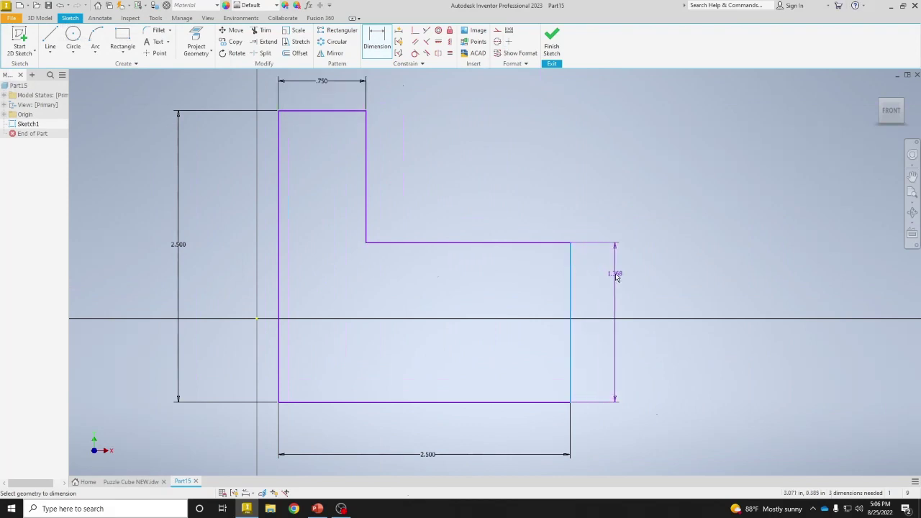
{"action": "left_click", "coordinate": [616, 277]}
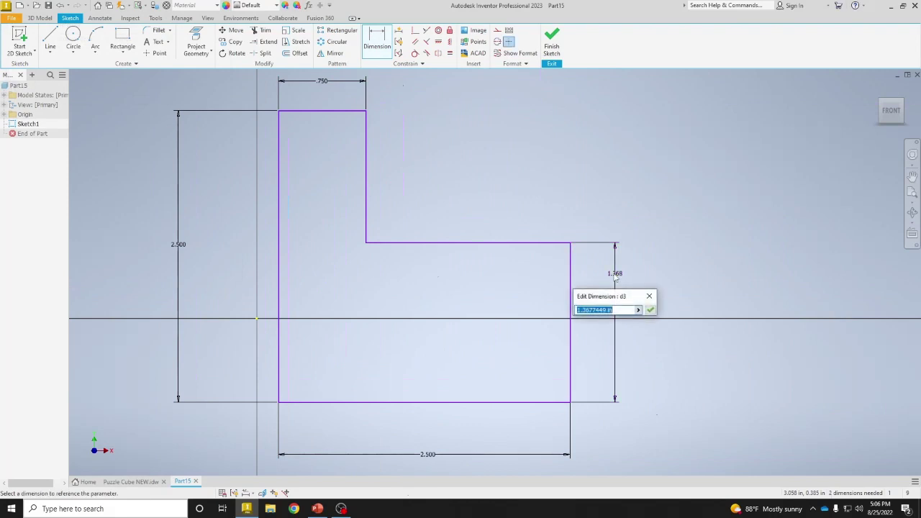
{"action": "type", "text": "1"}
{"action": "key", "text": "Return"}
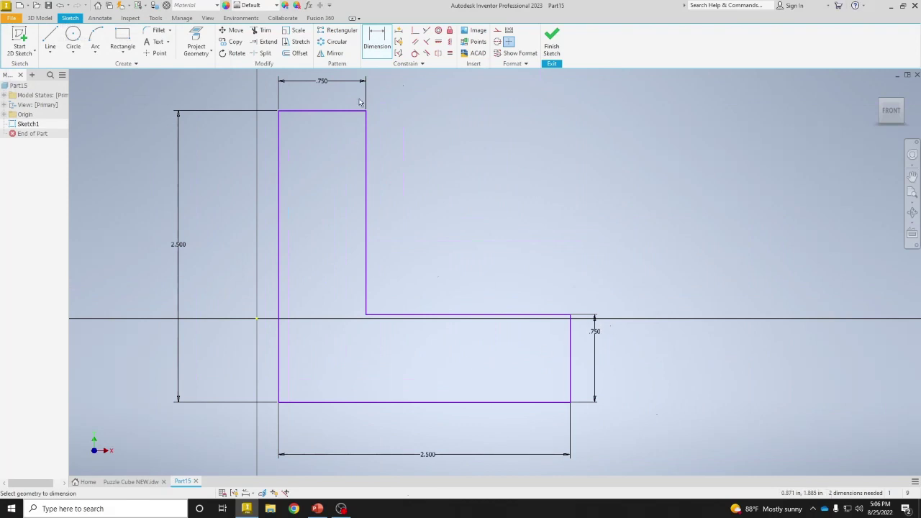
- Make the profile's lower-left corner coincident with the sketch origin
{"action": "left_click", "coordinate": [415, 30]}
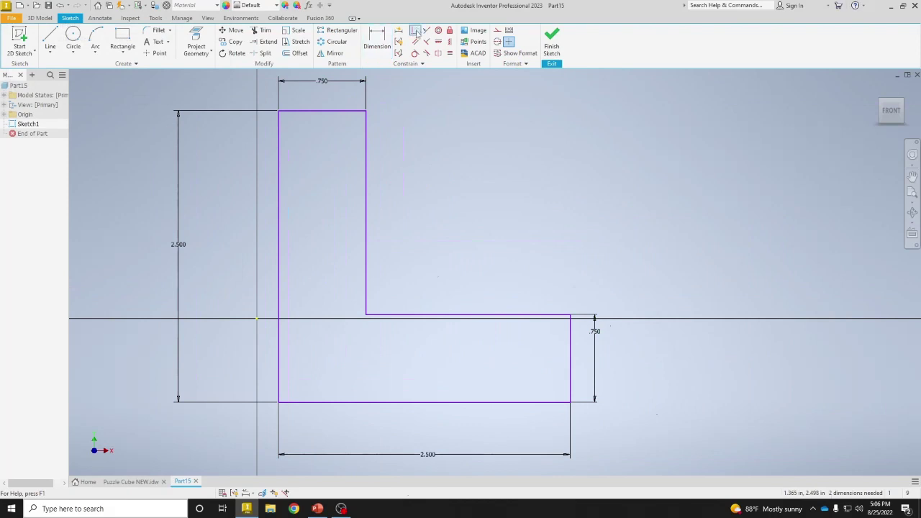
{"action": "left_click", "coordinate": [278, 401]}
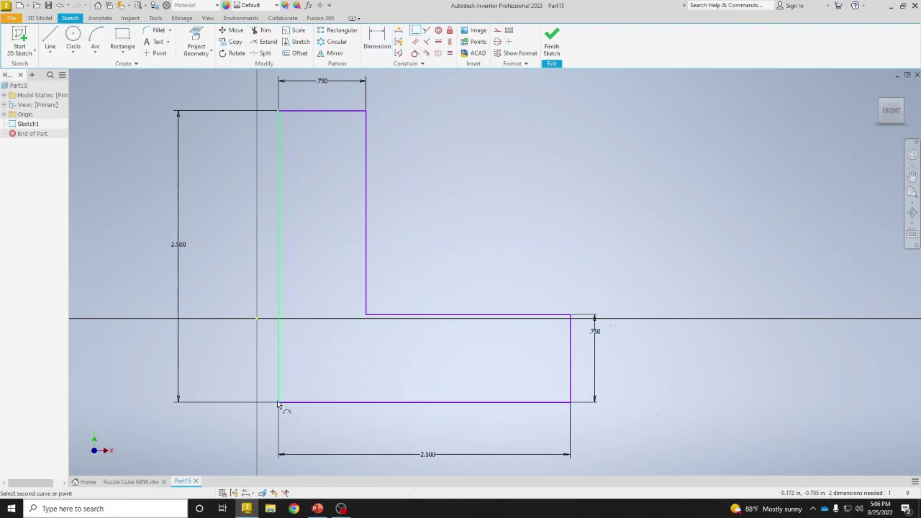
{"action": "left_click", "coordinate": [256, 319]}
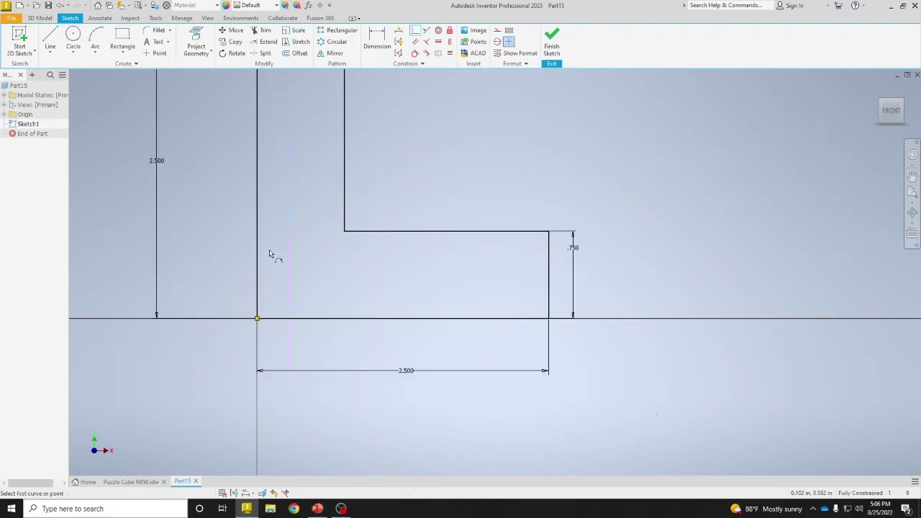
{"action": "mouse_move", "coordinate": [274, 257]}
{"action": "middle_mouse_down"}
{"action": "mouse_move", "coordinate": [288, 318]}
{"action": "mouse_move", "coordinate": [310, 329]}
{"action": "middle_mouse_up"}
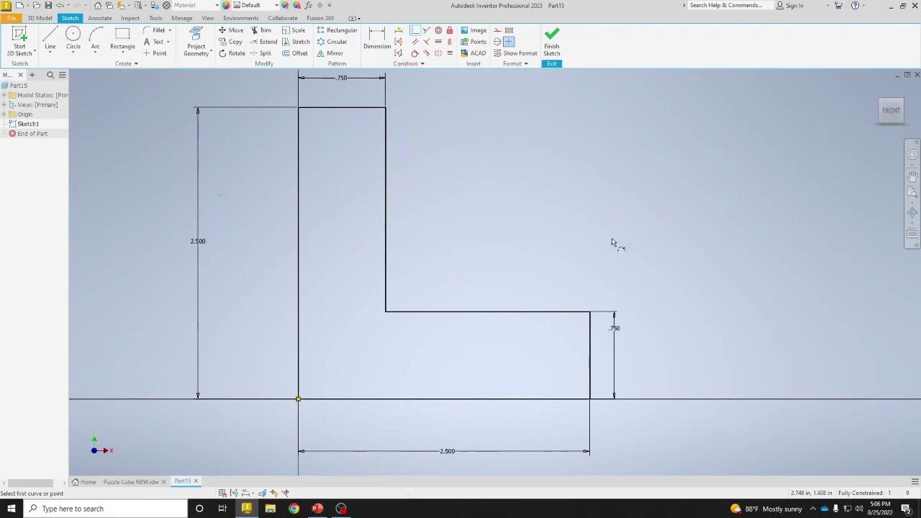
{"action": "right_click", "coordinate": [440, 263]}
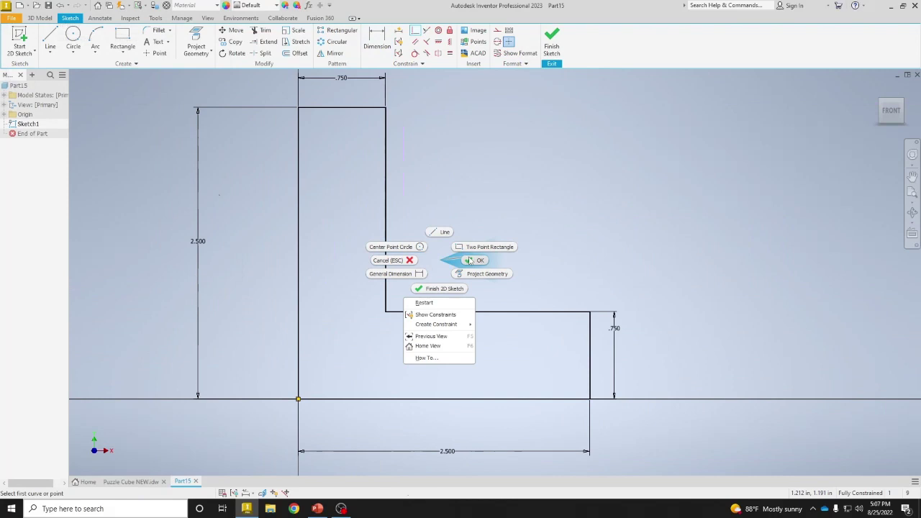
{"action": "left_click", "coordinate": [471, 261]}
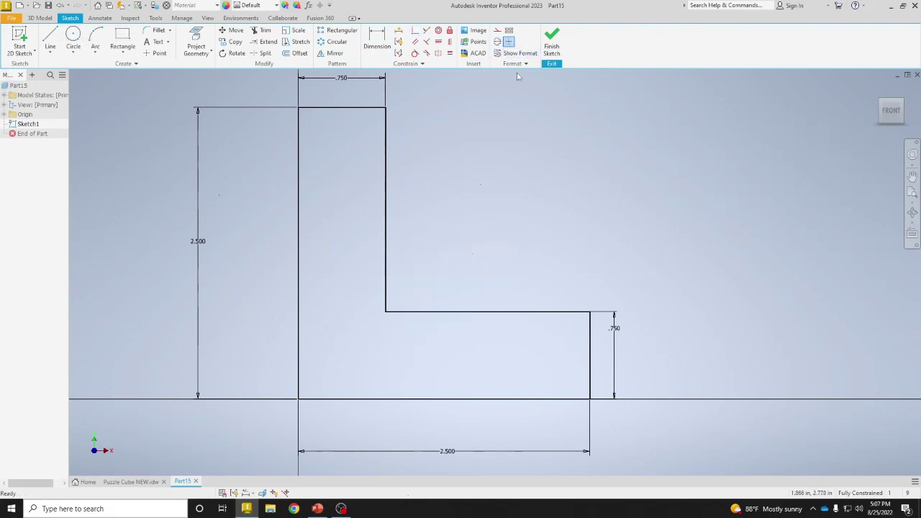
- Finish Sketch1 and bring the whole L-shaped profile into view
{"action": "left_click", "coordinate": [552, 44]}
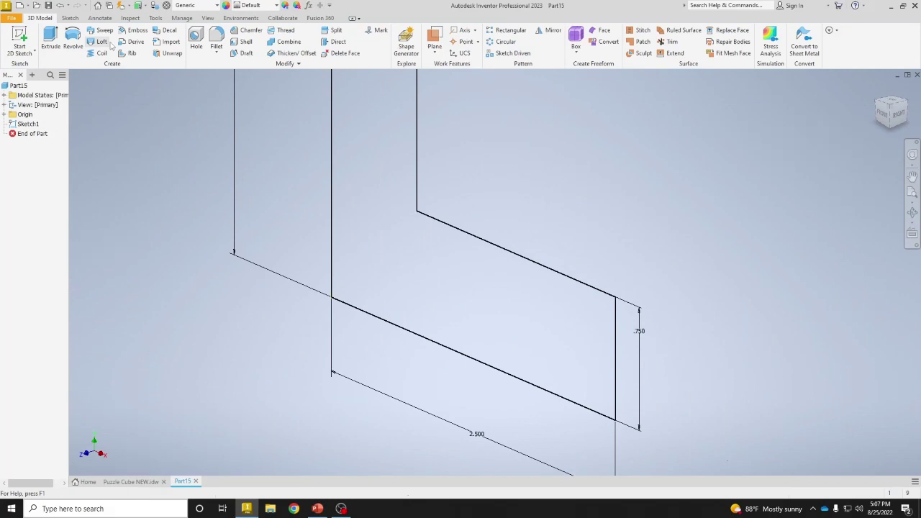
{"action": "scroll", "coordinate": [437, 190], "scroll_direction": "down", "scroll_amount": 3}
{"action": "mouse_move", "coordinate": [437, 189]}
{"action": "middle_mouse_down"}
{"action": "mouse_move", "coordinate": [415, 191]}
{"action": "mouse_move", "coordinate": [425, 240]}
{"action": "mouse_move", "coordinate": [472, 249]}
{"action": "mouse_move", "coordinate": [443, 251]}
{"action": "middle_mouse_up"}
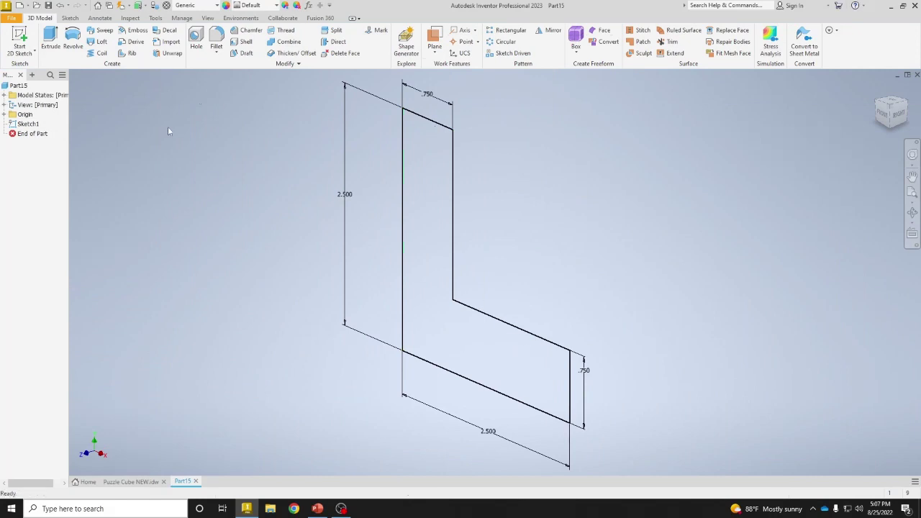
- Extrude the L profile 2.5 in into a solid as Extrusion1
{"action": "left_click", "coordinate": [52, 40]}
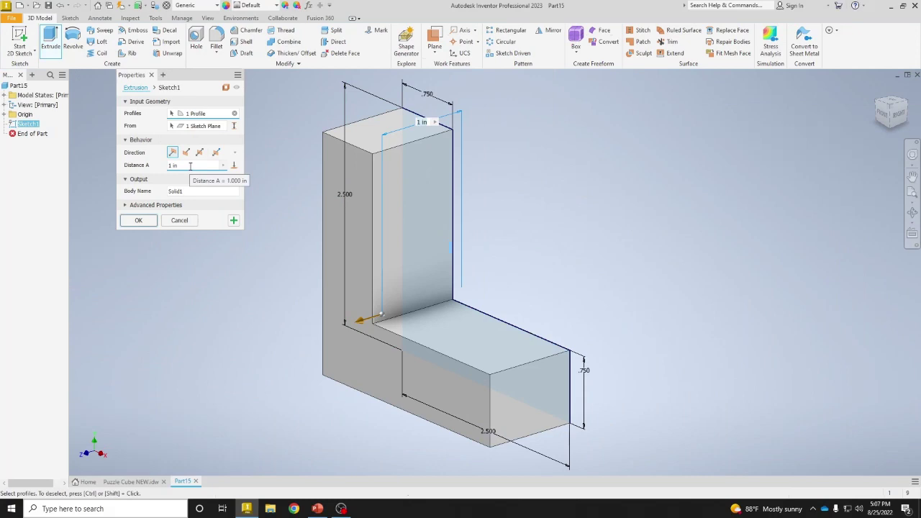
{"action": "triple_click", "coordinate": [190, 165]}
{"action": "type", "text": "2"}
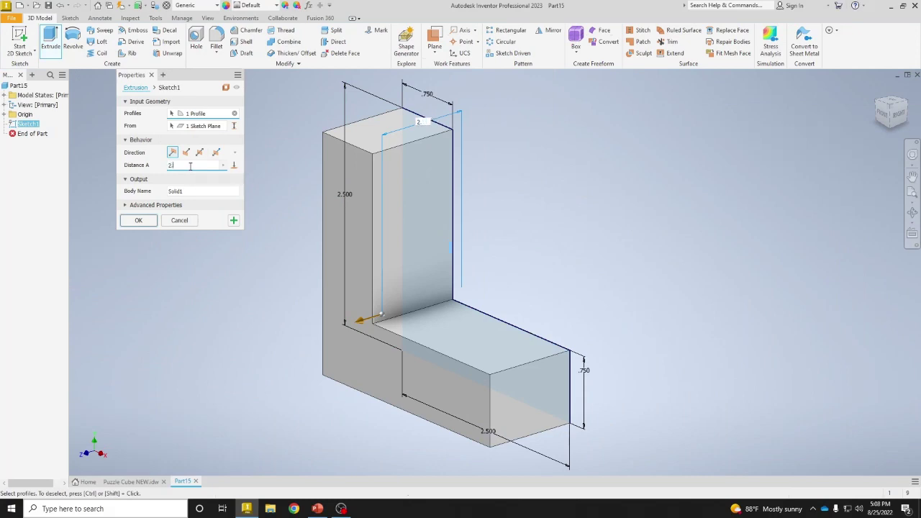
{"action": "type", "text": ".5"}
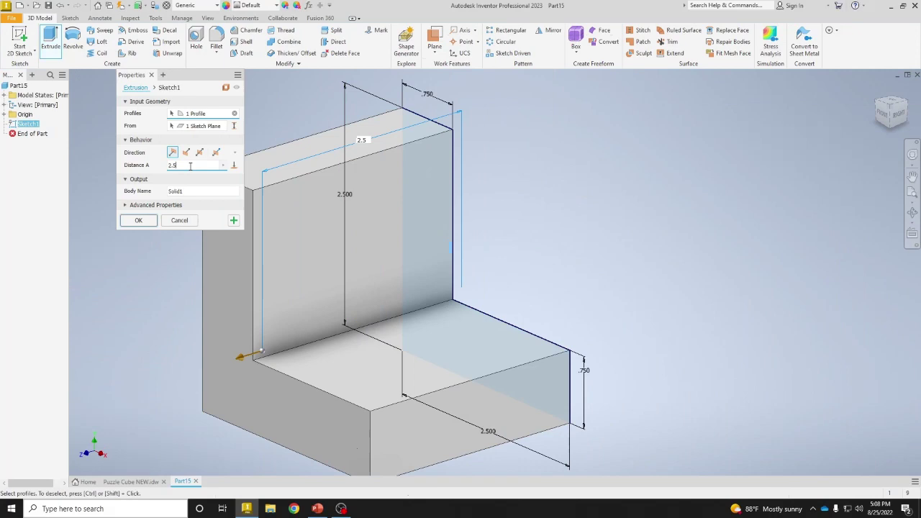
{"action": "left_click", "coordinate": [140, 220]}
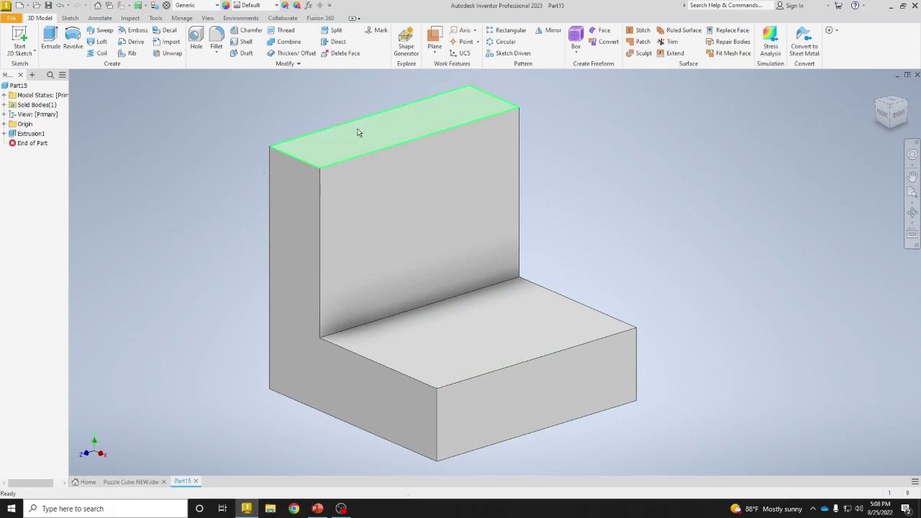
- Start a new sketch on the upright's top face, then zoom out and rotate the view 90°
{"action": "left_click", "coordinate": [401, 122]}
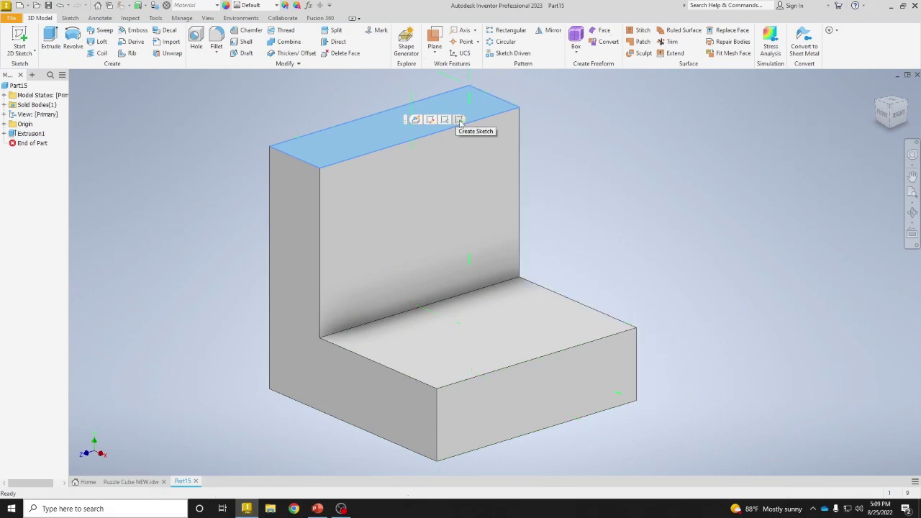
{"action": "left_click", "coordinate": [460, 121]}
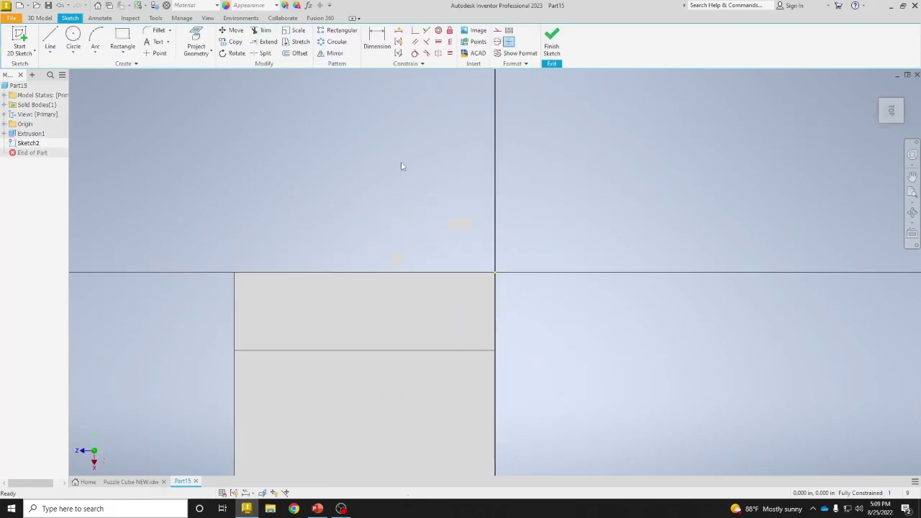
{"action": "scroll", "coordinate": [403, 194], "scroll_direction": "down", "scroll_amount": 2}
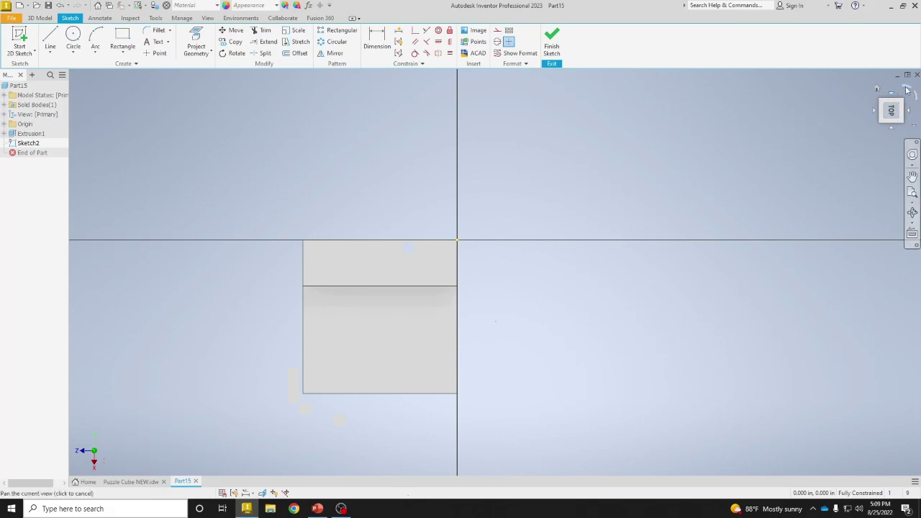
{"action": "left_click", "coordinate": [907, 89]}
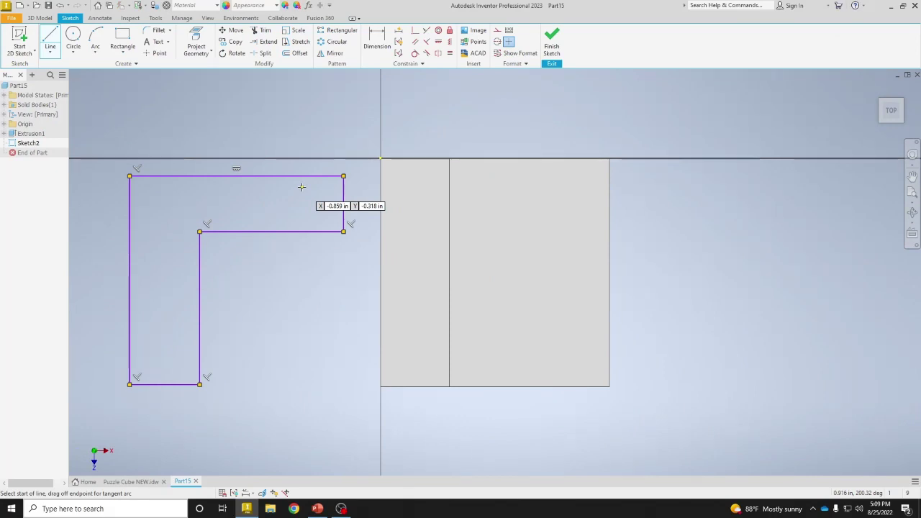
- Dimension the L outline's top width to 2.5 and left edge height to 2.500
{"action": "left_click", "coordinate": [376, 41]}
{"action": "left_click", "coordinate": [274, 175]}
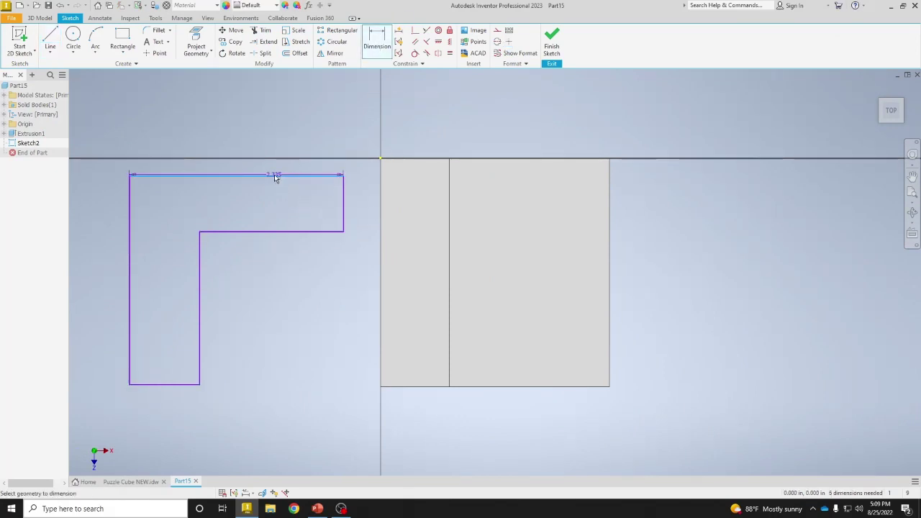
{"action": "left_click", "coordinate": [247, 125]}
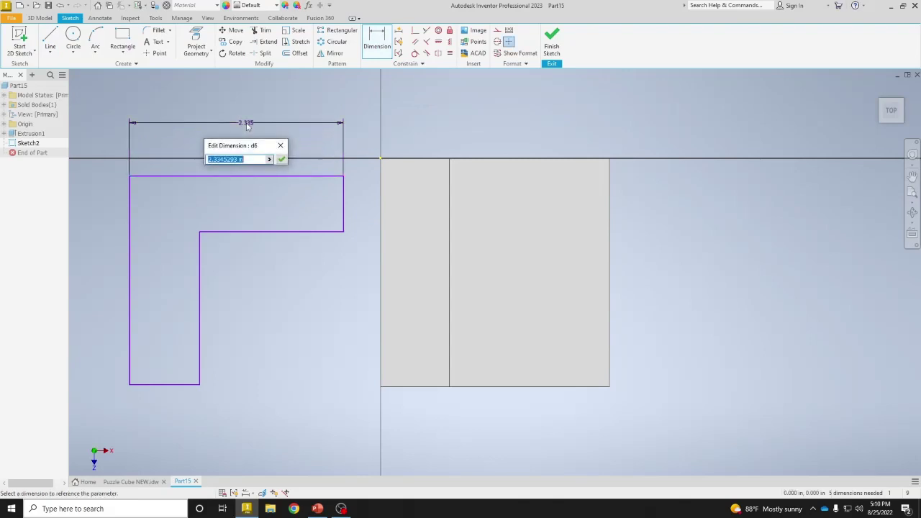
{"action": "type", "text": "2.5"}
{"action": "key", "text": "Return"}
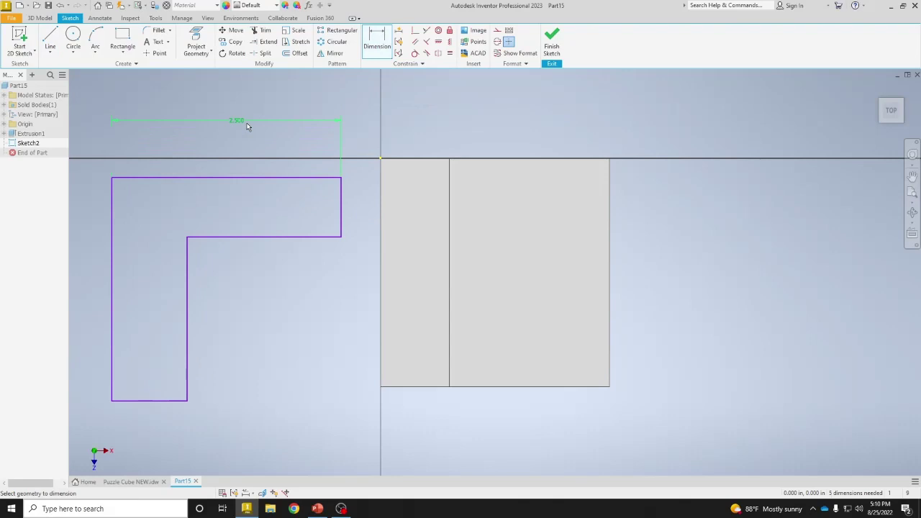
{"action": "left_click", "coordinate": [111, 259]}
{"action": "left_click", "coordinate": [89, 257]}
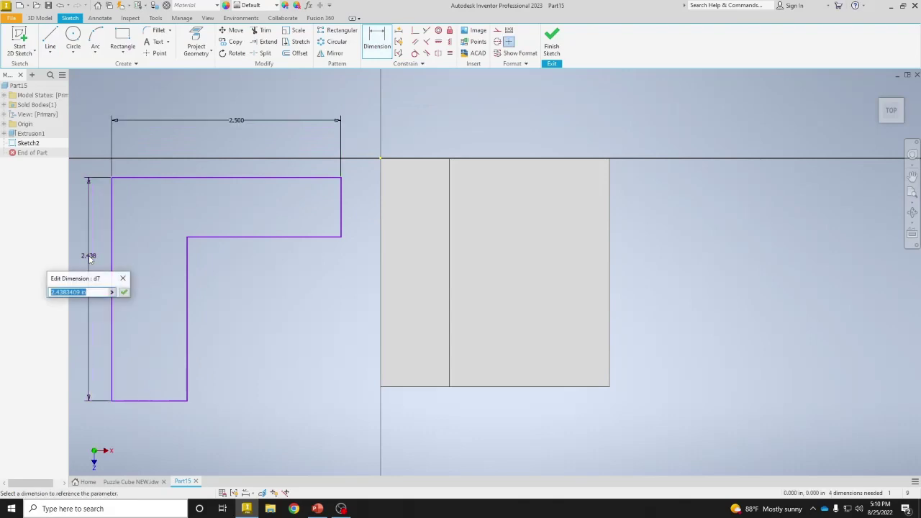
{"action": "type", "text": "2.5"}
{"action": "key", "text": "Return"}
- Dimension the bottom leg width and short right edge height to .750 each
{"action": "left_click", "coordinate": [154, 407]}
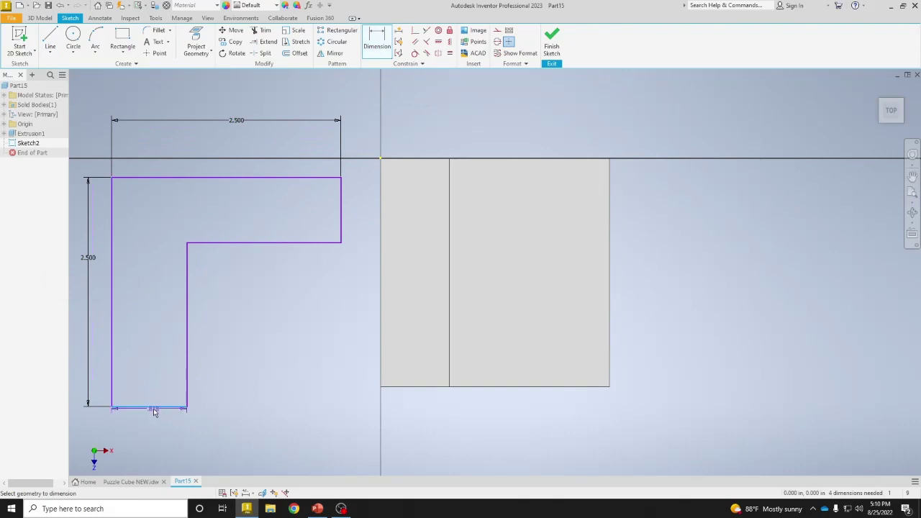
{"action": "left_click", "coordinate": [153, 443]}
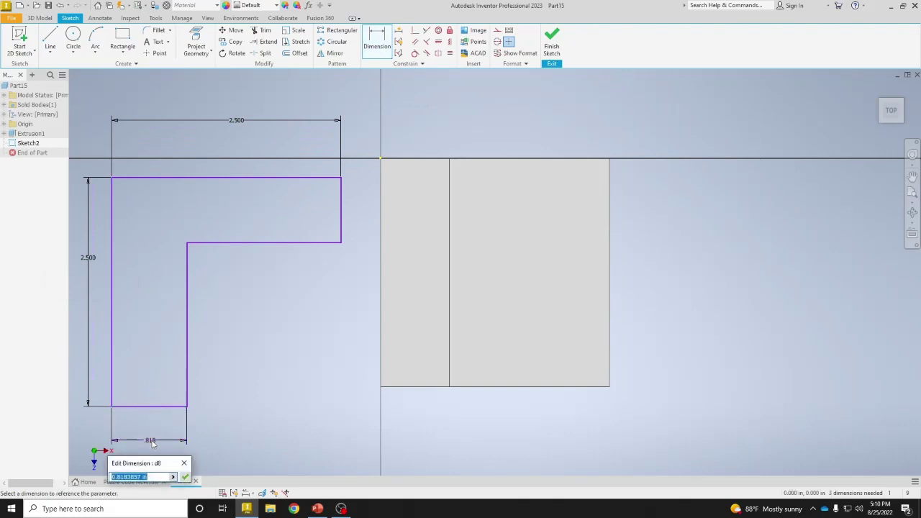
{"action": "type", "text": ".75"}
{"action": "key", "text": "Return"}
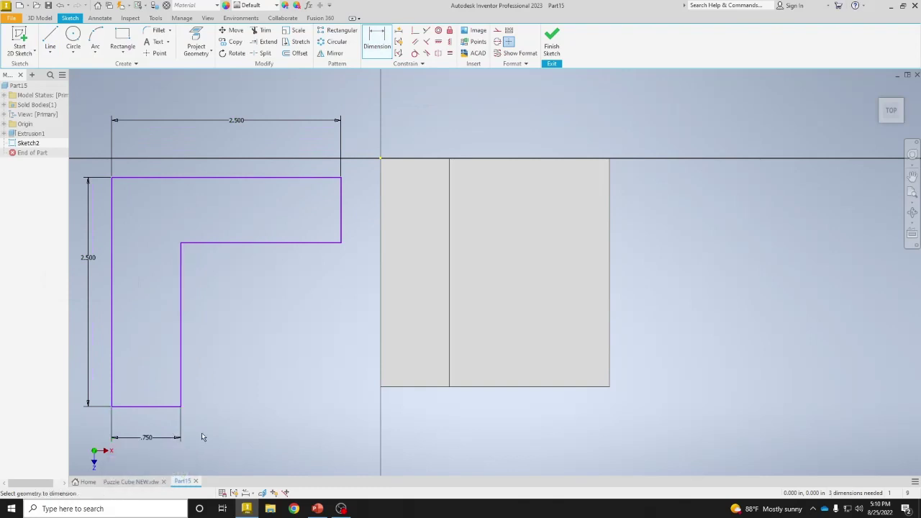
{"action": "left_click", "coordinate": [341, 219]}
{"action": "left_click", "coordinate": [351, 216]}
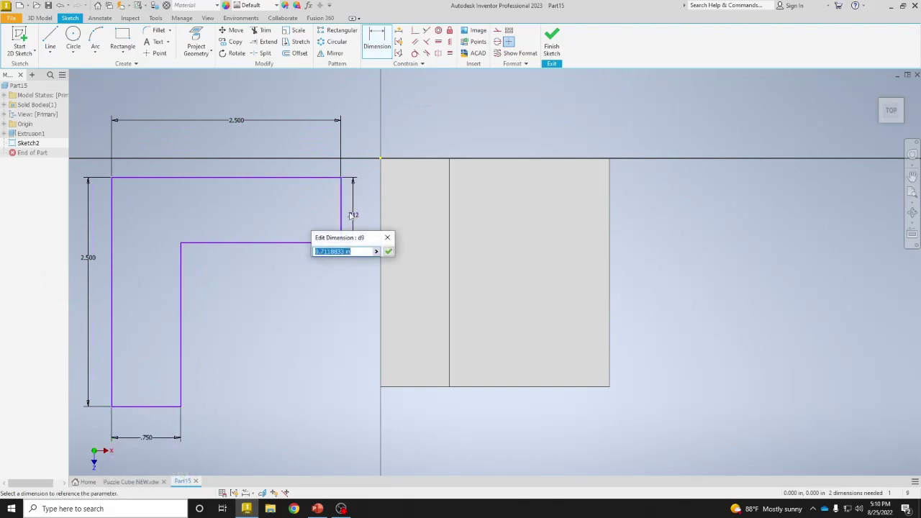
{"action": "type", "text": ".75"}
{"action": "key", "text": "Return"}
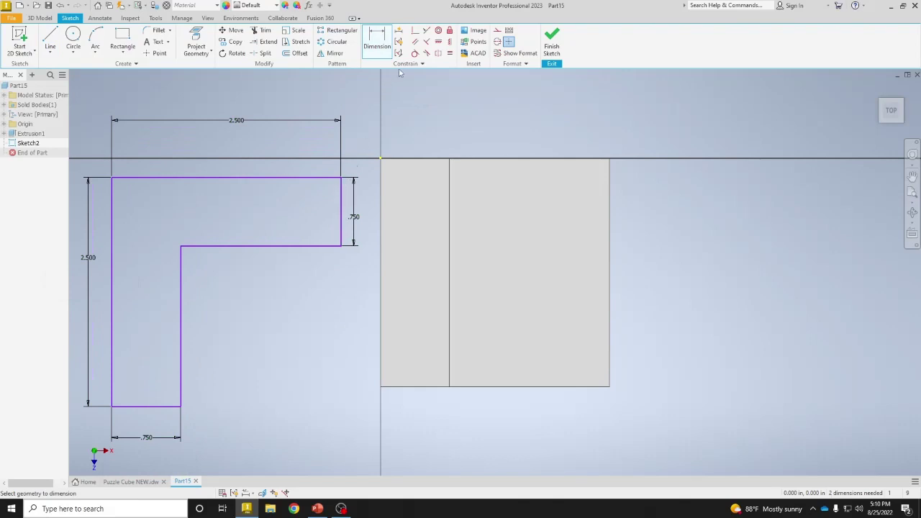
- Make the sketch's top-right corner coincident with the block's edge point
{"action": "left_click", "coordinate": [416, 31]}
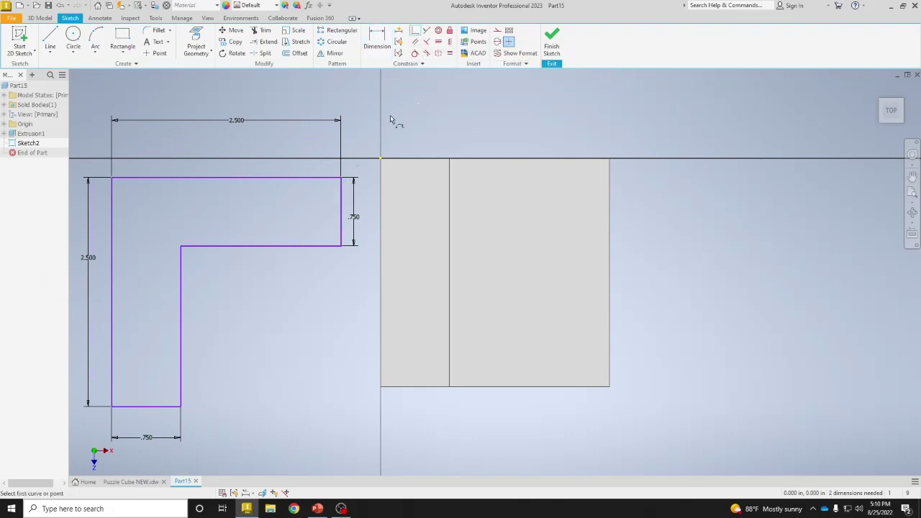
{"action": "left_click", "coordinate": [341, 178]}
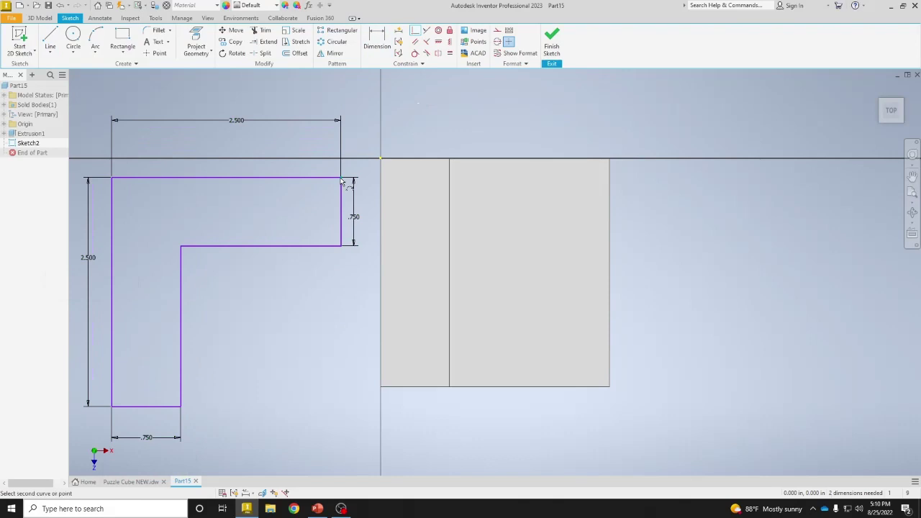
{"action": "left_click", "coordinate": [380, 159]}
{"action": "right_click", "coordinate": [437, 293]}
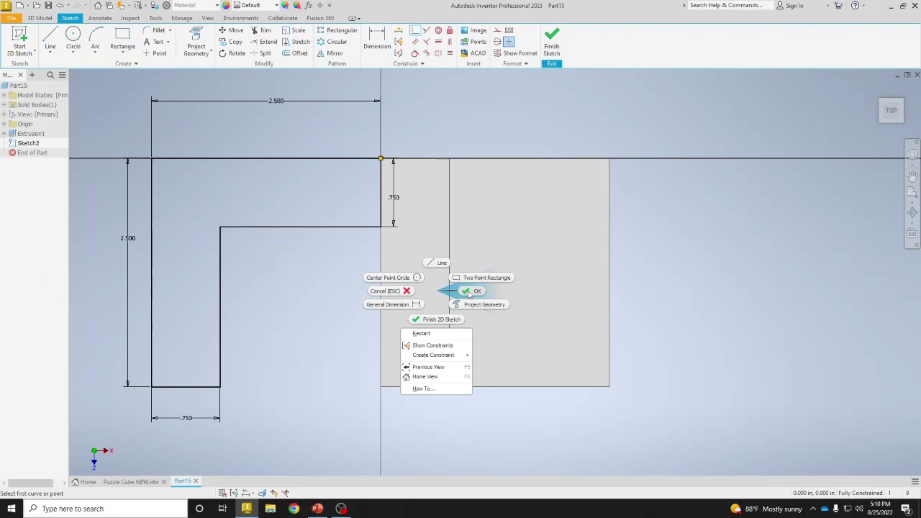
{"action": "left_click", "coordinate": [468, 294]}
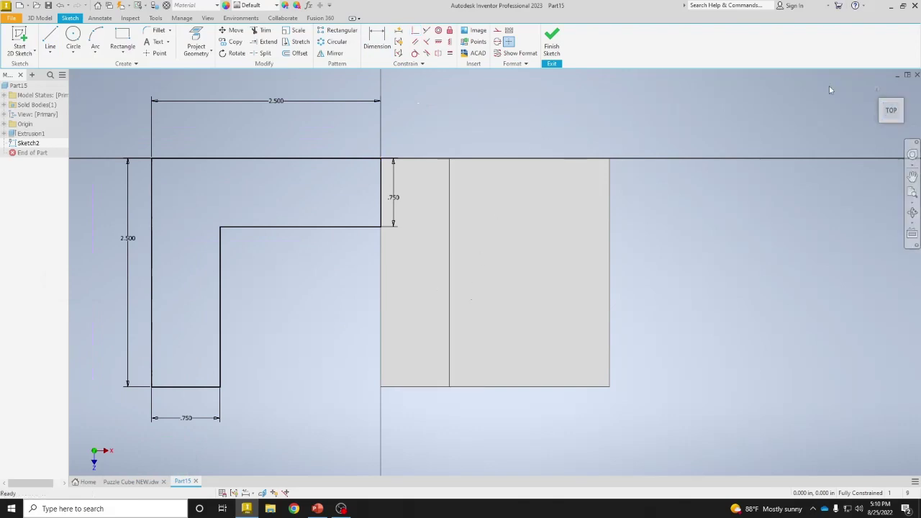
- Finish Sketch2 and extrude its L profile 2.5 in, flipped downward
{"action": "left_click", "coordinate": [551, 49]}
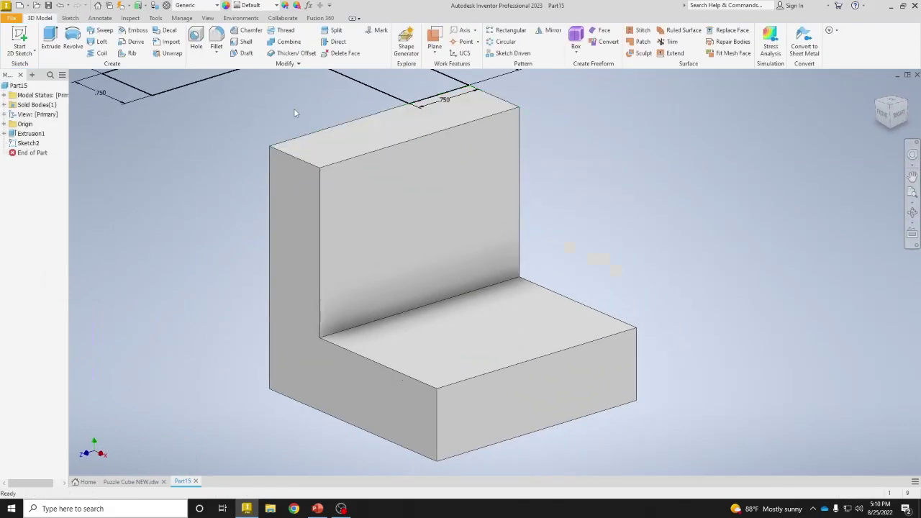
{"action": "scroll", "coordinate": [297, 113], "scroll_direction": "up", "scroll_amount": 2}
{"action": "middle_click_drag", "start_coordinate": [297, 113], "coordinate": [408, 196]}
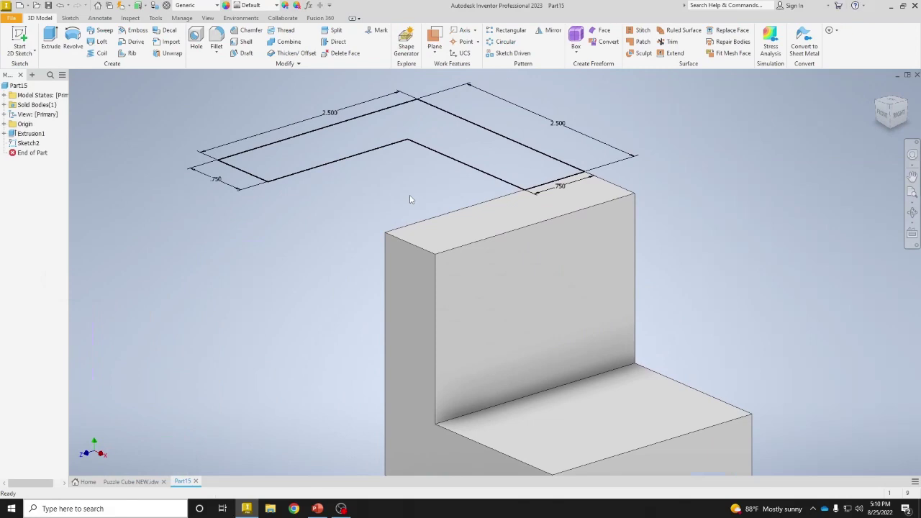
{"action": "left_click", "coordinate": [46, 41]}
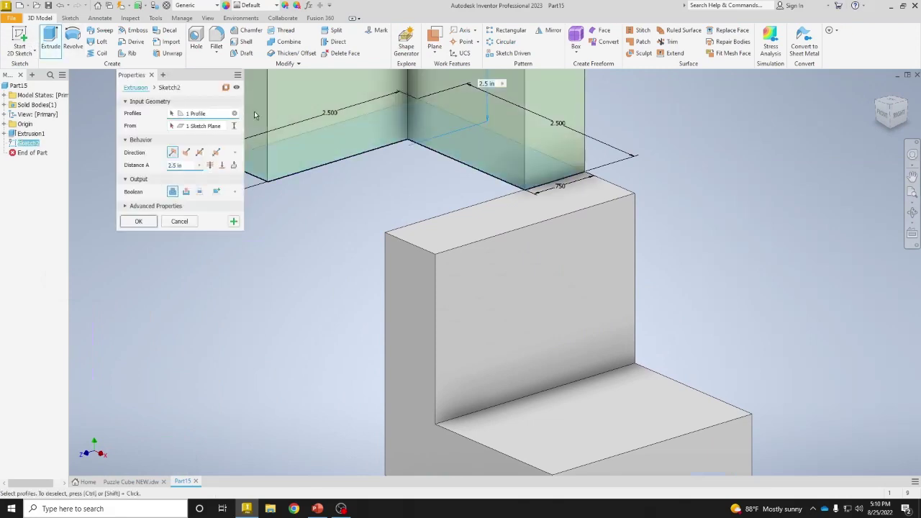
{"action": "scroll", "coordinate": [434, 165], "scroll_direction": "down", "scroll_amount": 3}
{"action": "middle_click_drag", "start_coordinate": [401, 107], "coordinate": [408, 197]}
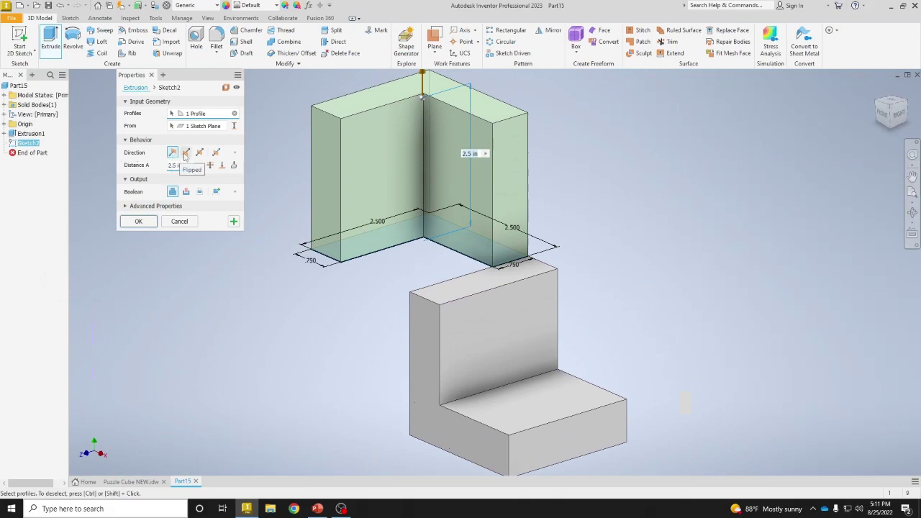
{"action": "left_click", "coordinate": [186, 154]}
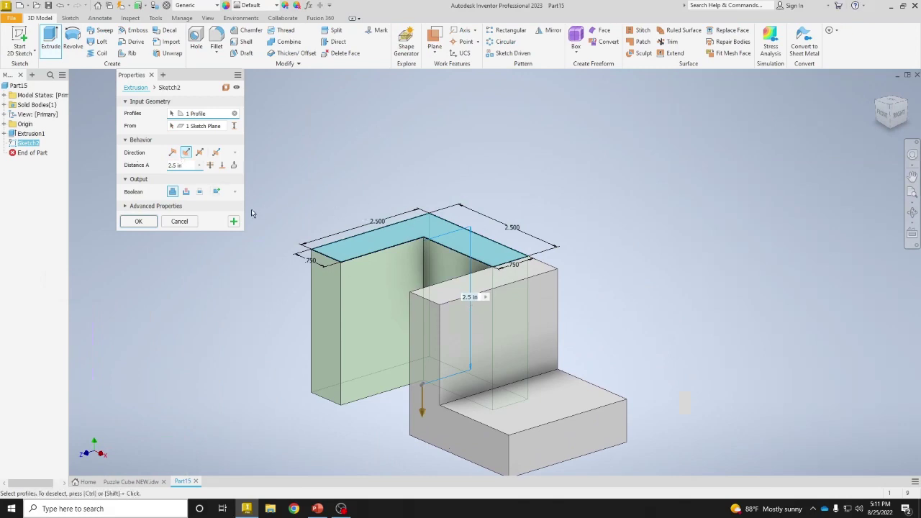
{"action": "left_click", "coordinate": [138, 222]}
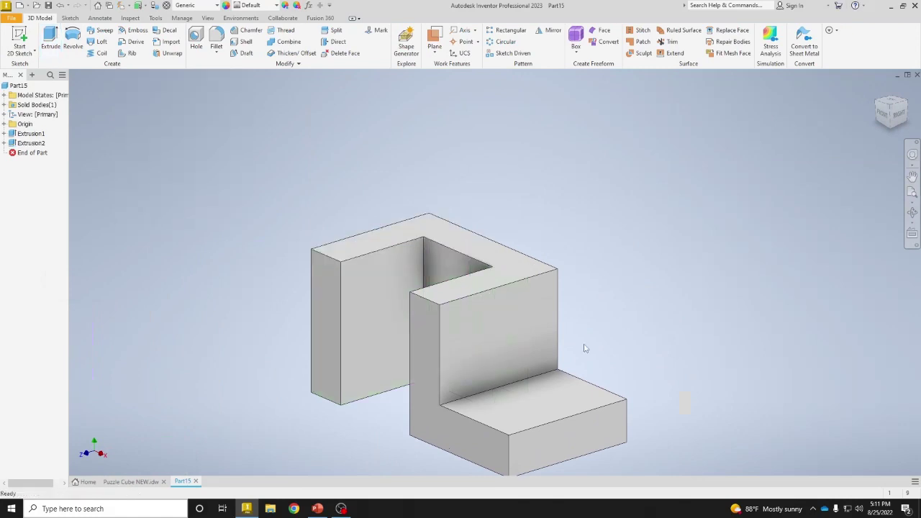
- Start a sketch on the ledge's top face and draw a center-point circle on it
{"action": "left_click", "coordinate": [520, 402]}
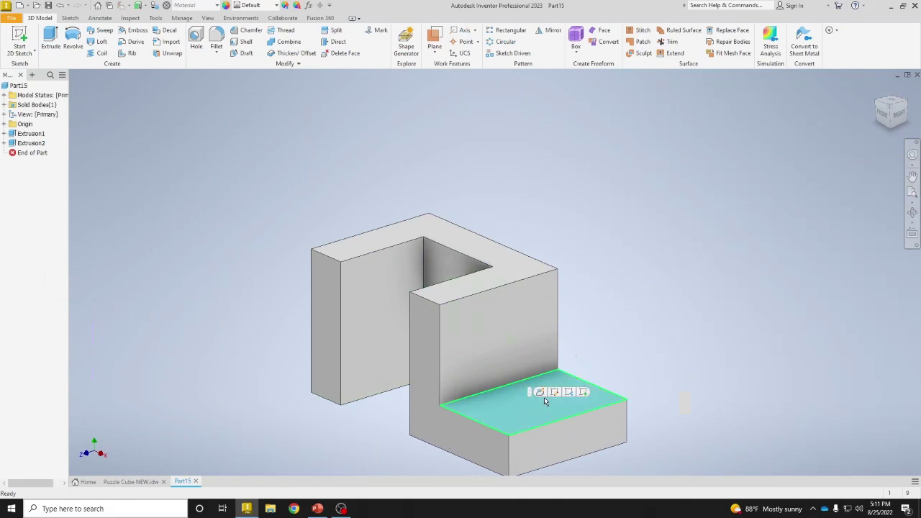
{"action": "left_click", "coordinate": [583, 392]}
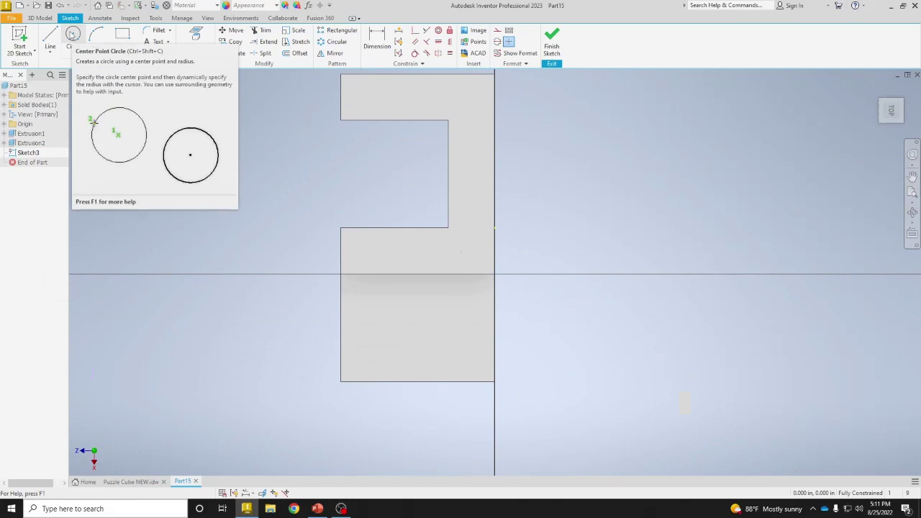
{"action": "left_click", "coordinate": [72, 34]}
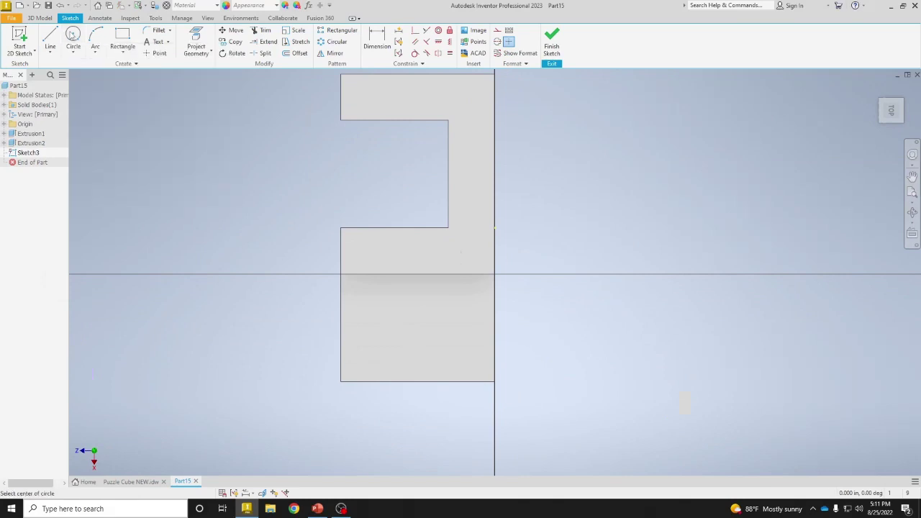
{"action": "left_click", "coordinate": [417, 331]}
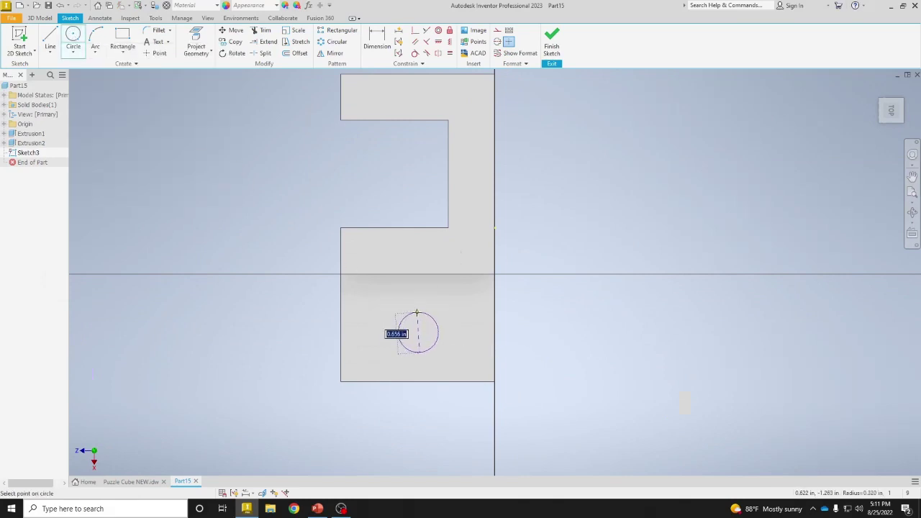
{"action": "left_click", "coordinate": [417, 309]}
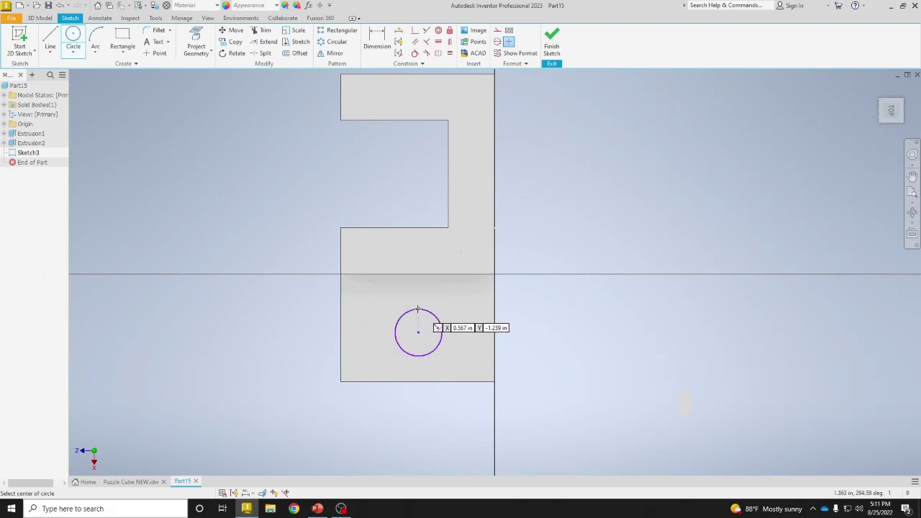
- Dimension the circle 1.250 from the right edge with a .750 diameter
{"action": "left_click", "coordinate": [377, 39]}
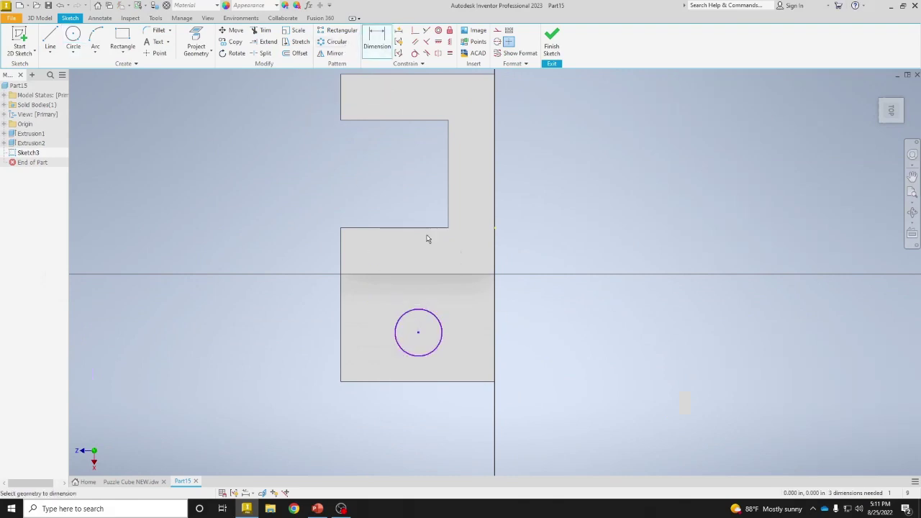
{"action": "left_click", "coordinate": [436, 316]}
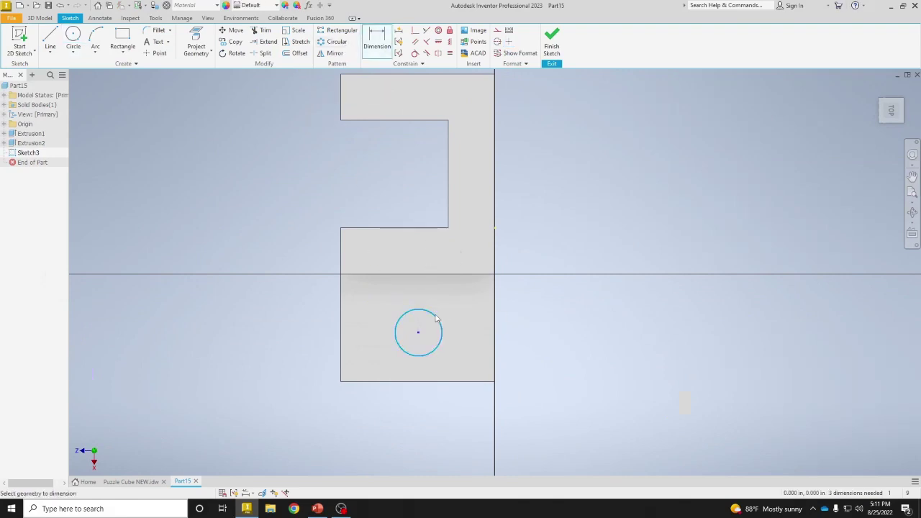
{"action": "left_click", "coordinate": [493, 311]}
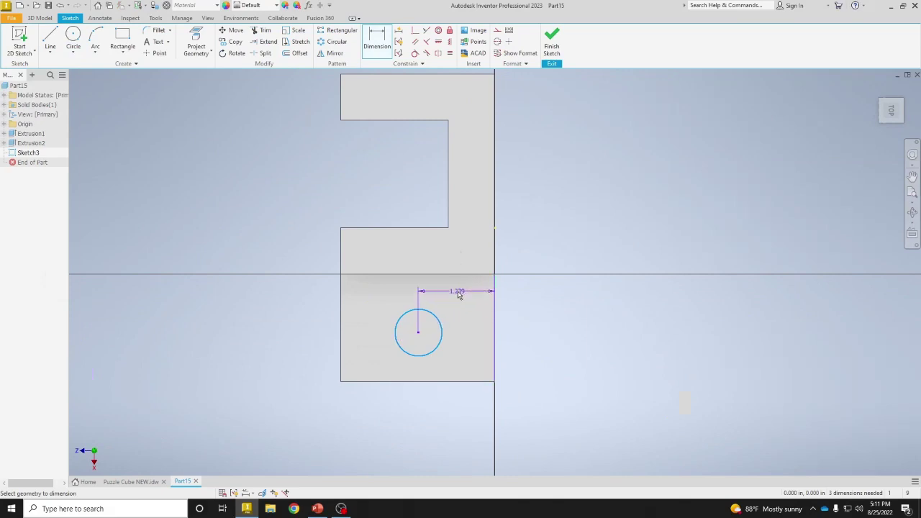
{"action": "left_click", "coordinate": [456, 293]}
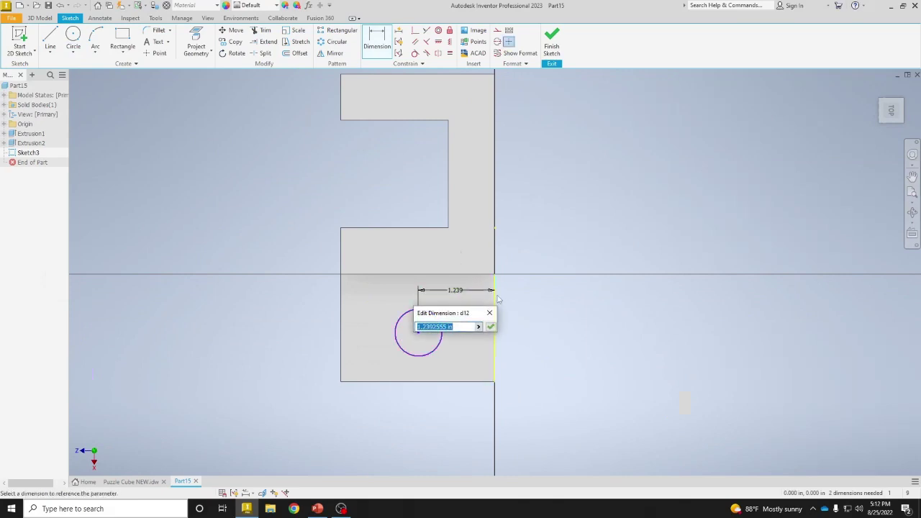
{"action": "type", "text": "1.25"}
{"action": "key", "text": "Return"}
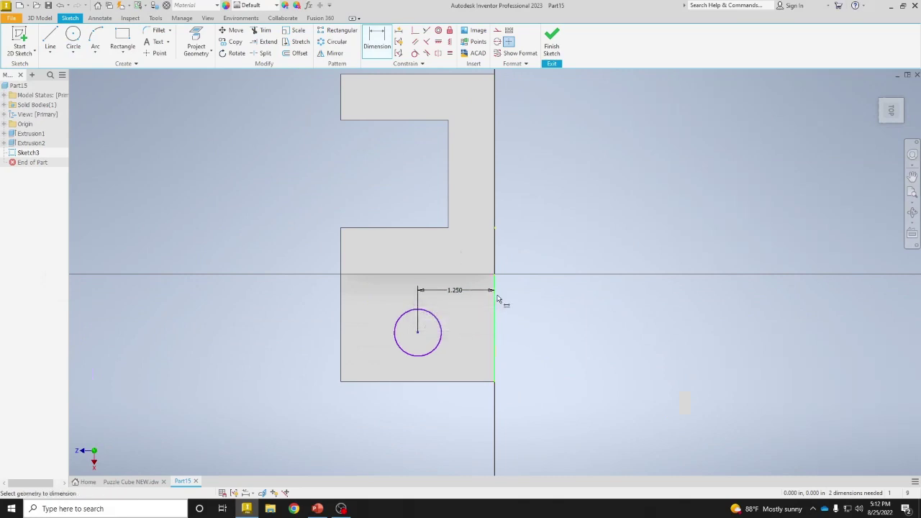
{"action": "left_click", "coordinate": [442, 325]}
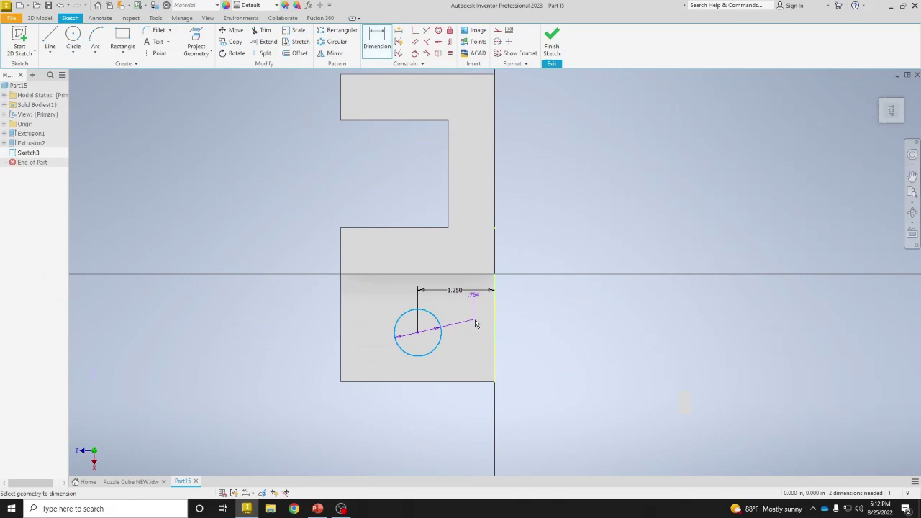
{"action": "left_click", "coordinate": [524, 324]}
{"action": "type", "text": "."}
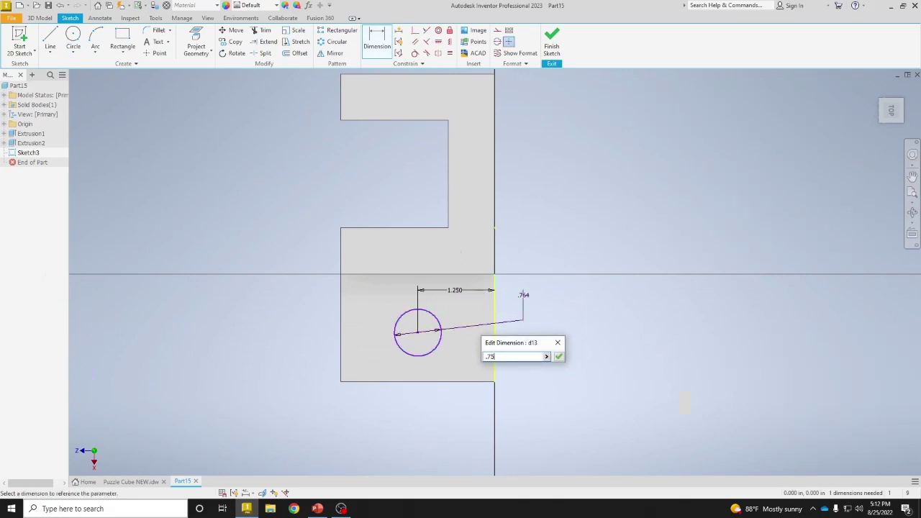
{"action": "type", "text": "75"}
{"action": "key", "text": "Return"}
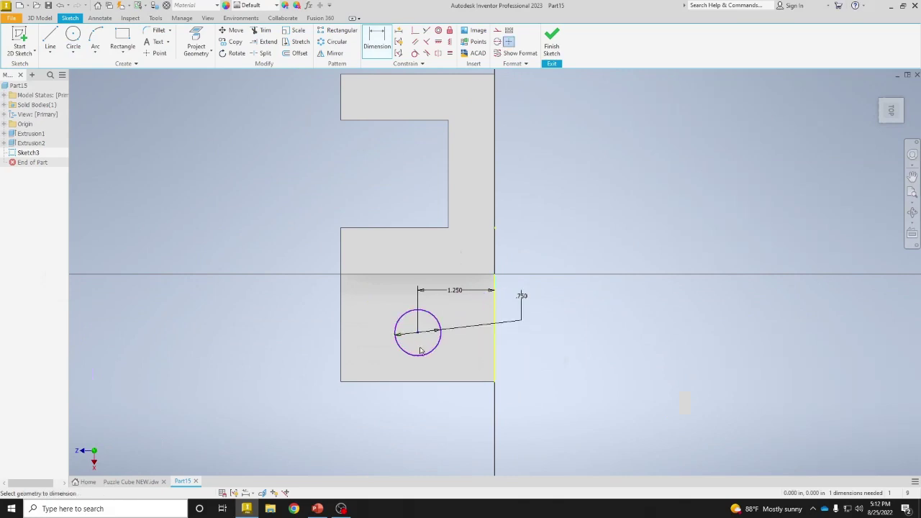
- Dimension the circle's centre .750 from the ledge's bottom edge
{"action": "left_click", "coordinate": [415, 356]}
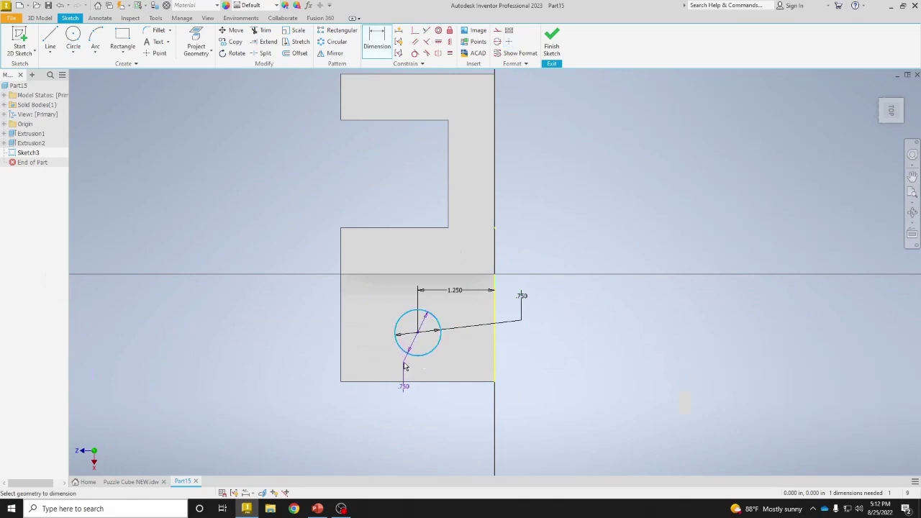
{"action": "left_click", "coordinate": [408, 382]}
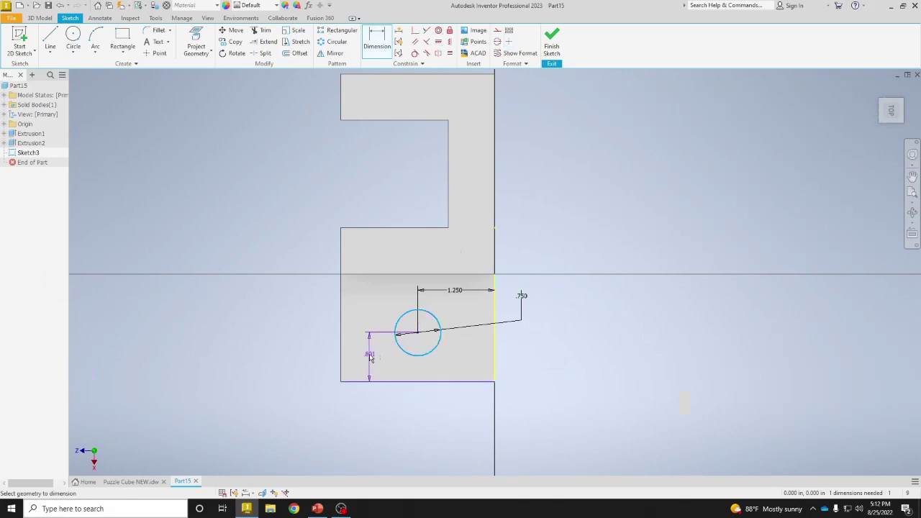
{"action": "left_click", "coordinate": [371, 358]}
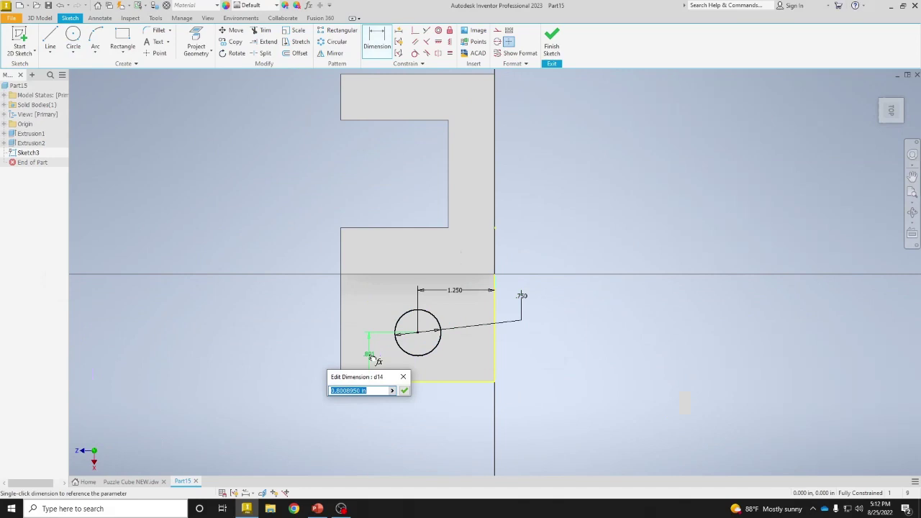
{"action": "type", "text": ".75"}
{"action": "key", "text": "Return"}
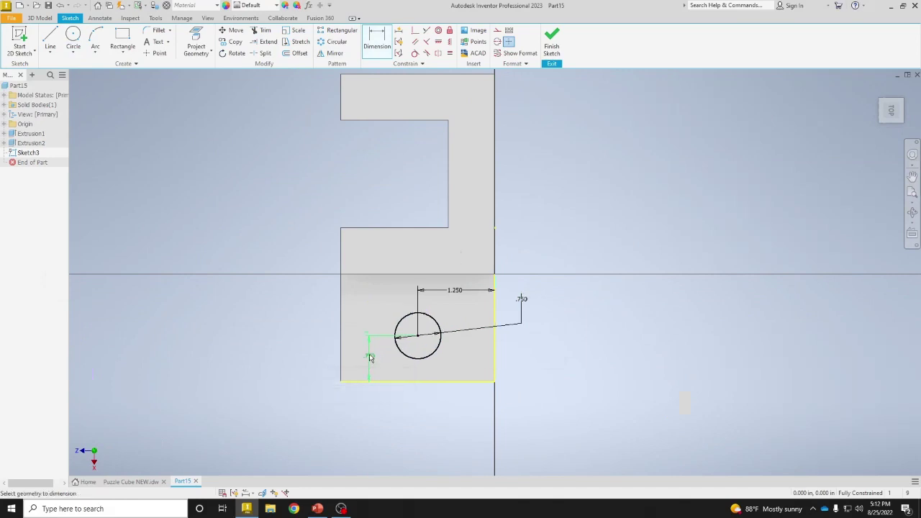
- Finish the sketch and extrude-cut the .750 circle Through All the ledge
{"action": "left_click", "coordinate": [553, 43]}
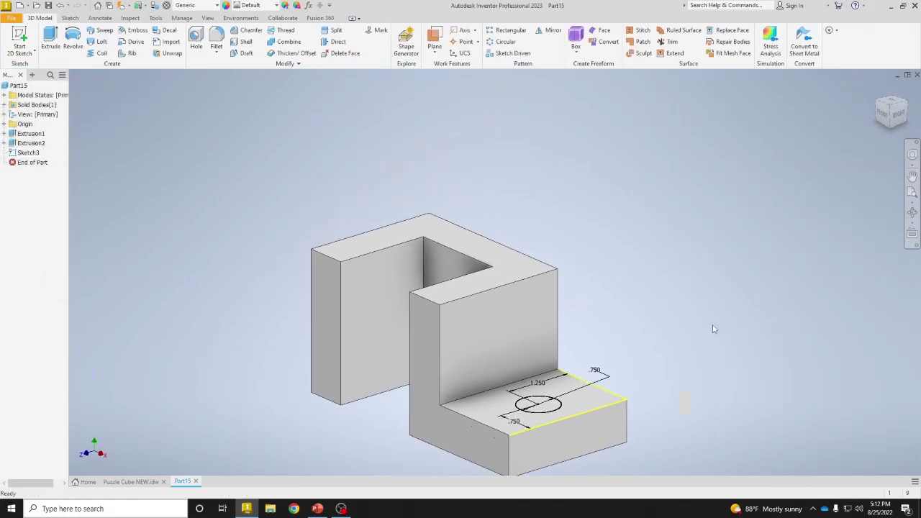
{"action": "middle_click_drag", "start_coordinate": [713, 325], "coordinate": [657, 227]}
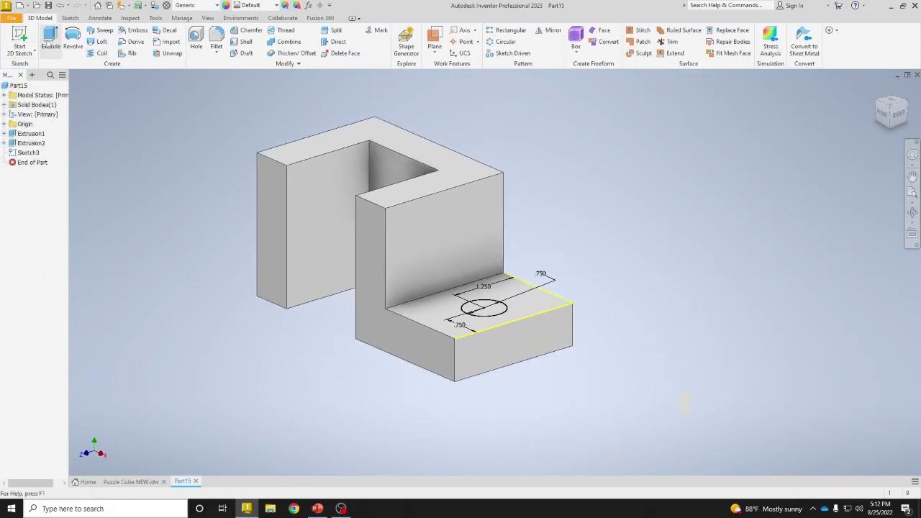
{"action": "left_click", "coordinate": [50, 41]}
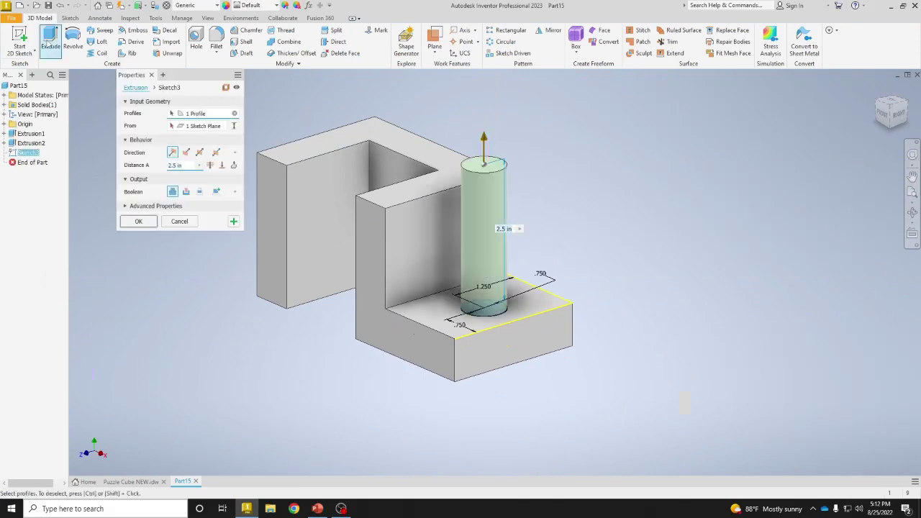
{"action": "left_click", "coordinate": [187, 153]}
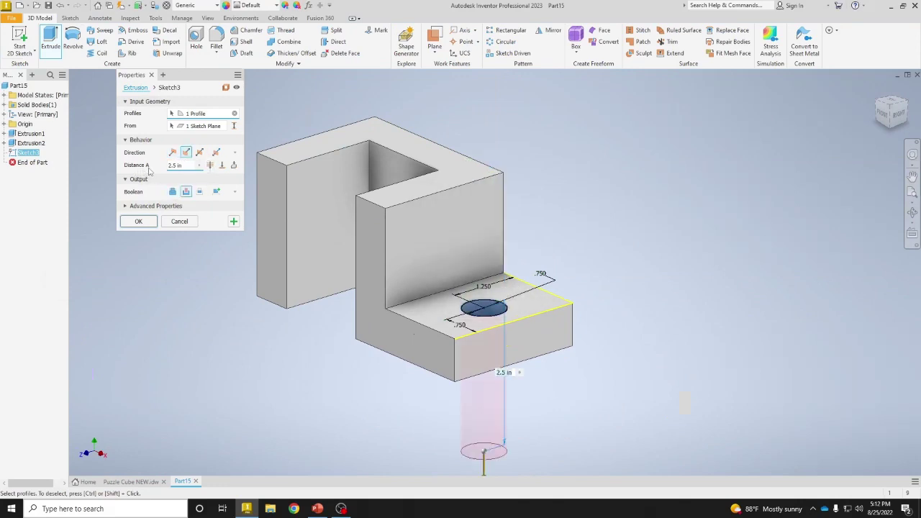
{"action": "left_click", "coordinate": [210, 165]}
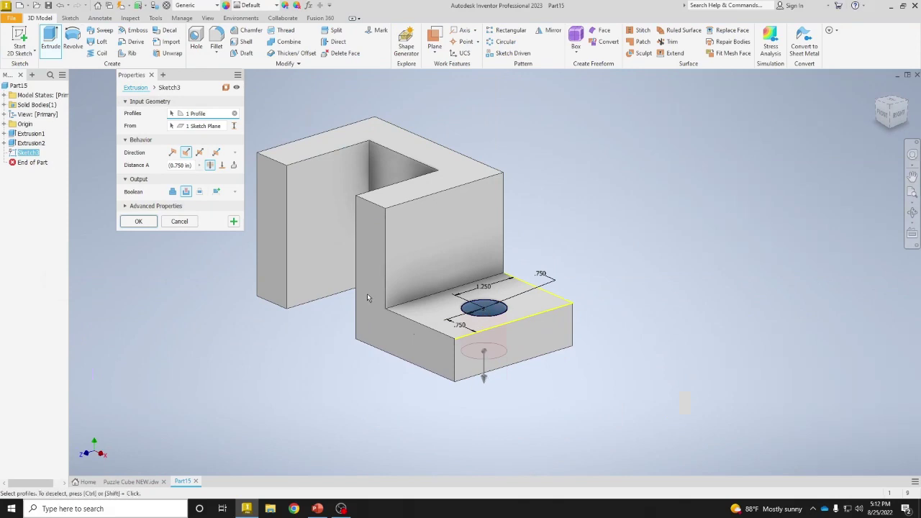
{"action": "left_click", "coordinate": [140, 222]}
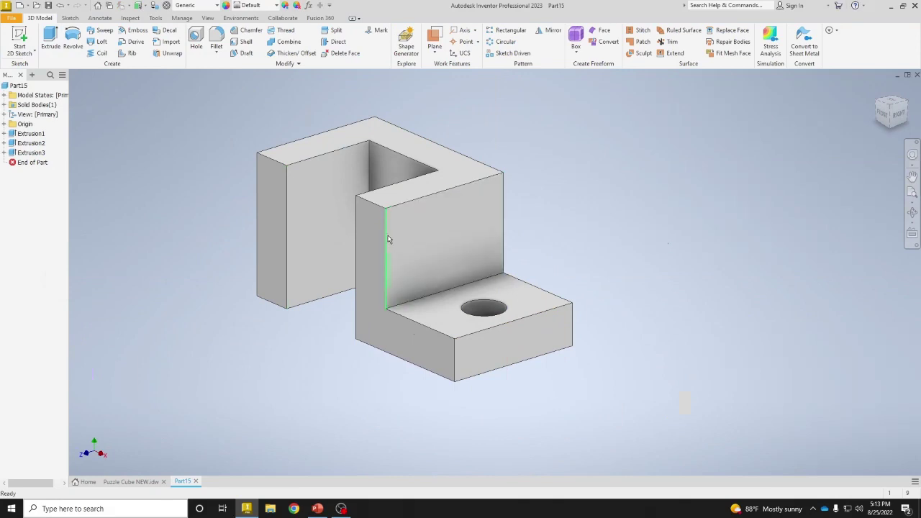
- Start Sketch4 on the upright's front face and project that face's outline into it
{"action": "left_click", "coordinate": [417, 230]}
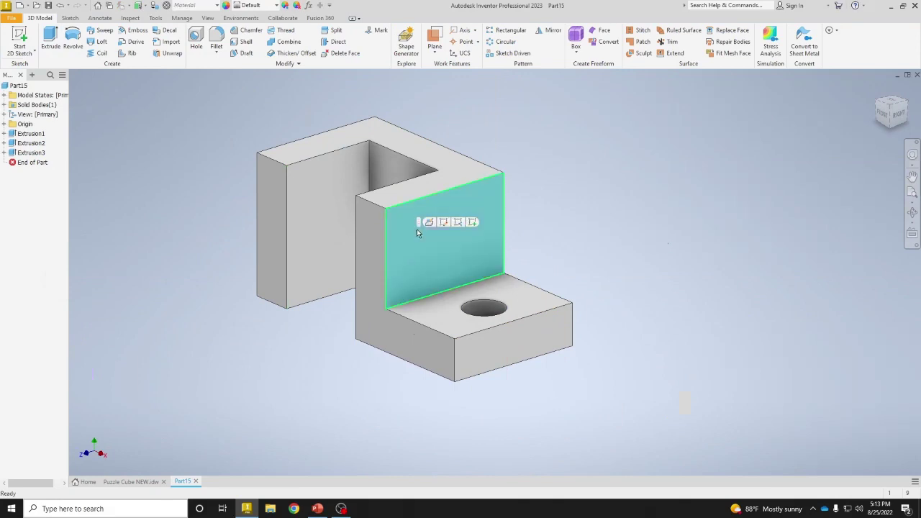
{"action": "left_click", "coordinate": [472, 223]}
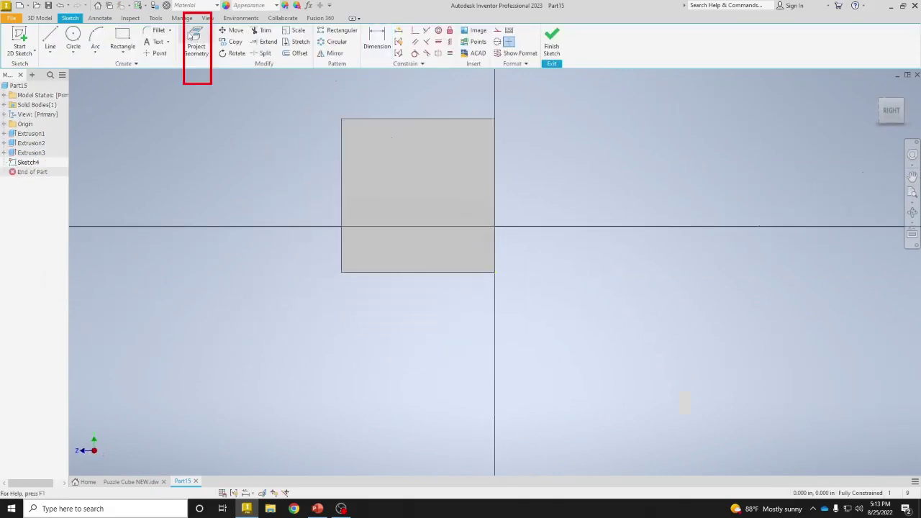
{"action": "left_click", "coordinate": [195, 39]}
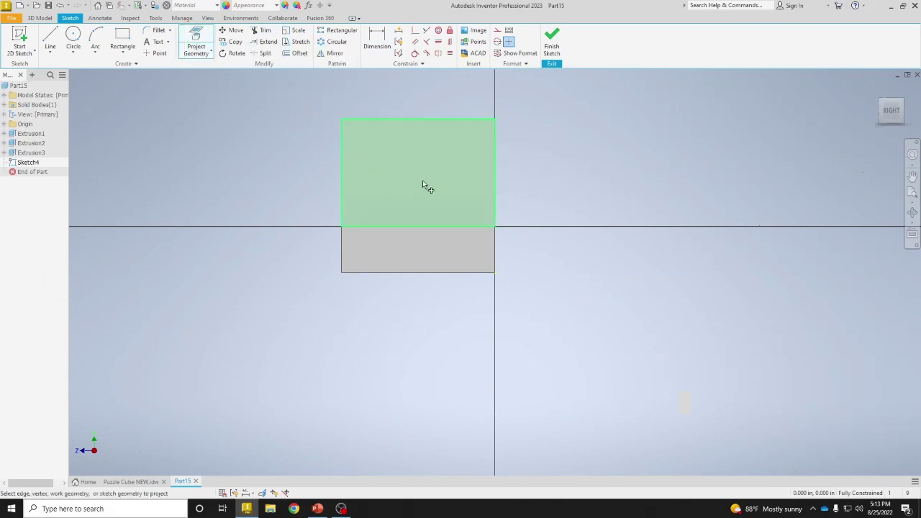
{"action": "left_click", "coordinate": [376, 161]}
{"action": "right_click", "coordinate": [298, 122]}
{"action": "left_click", "coordinate": [333, 120]}
{"action": "scroll", "coordinate": [355, 137], "scroll_direction": "down", "scroll_amount": 3}
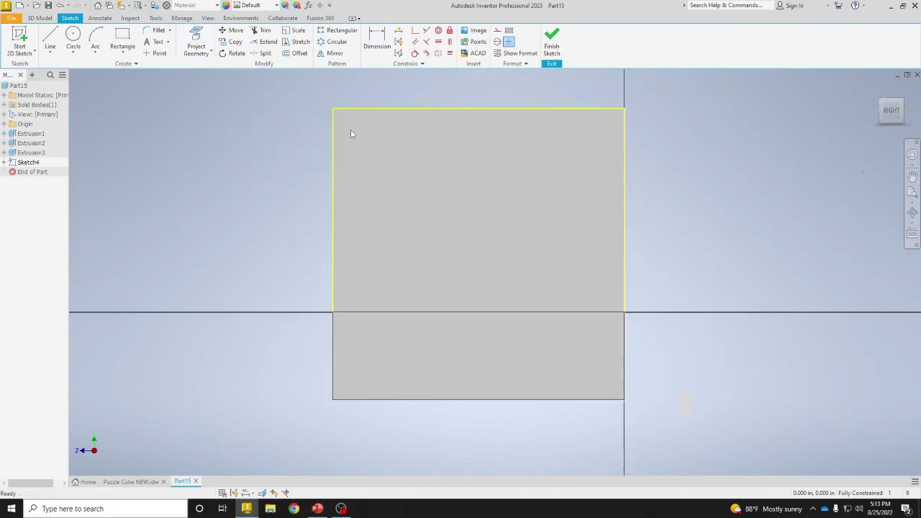
{"action": "middle_click_drag", "start_coordinate": [345, 97], "coordinate": [322, 147]}
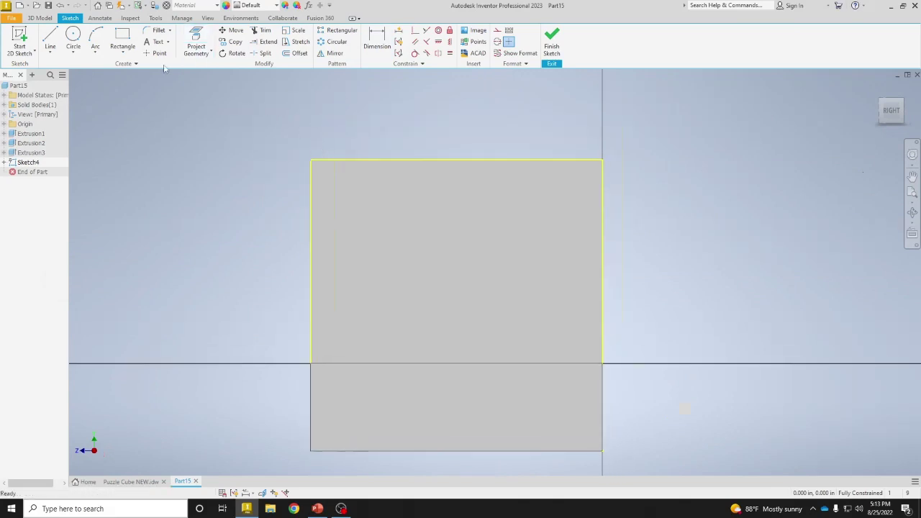
- Draw a diagonal line from the rectangle's left edge to its top edge
{"action": "left_click", "coordinate": [50, 38]}
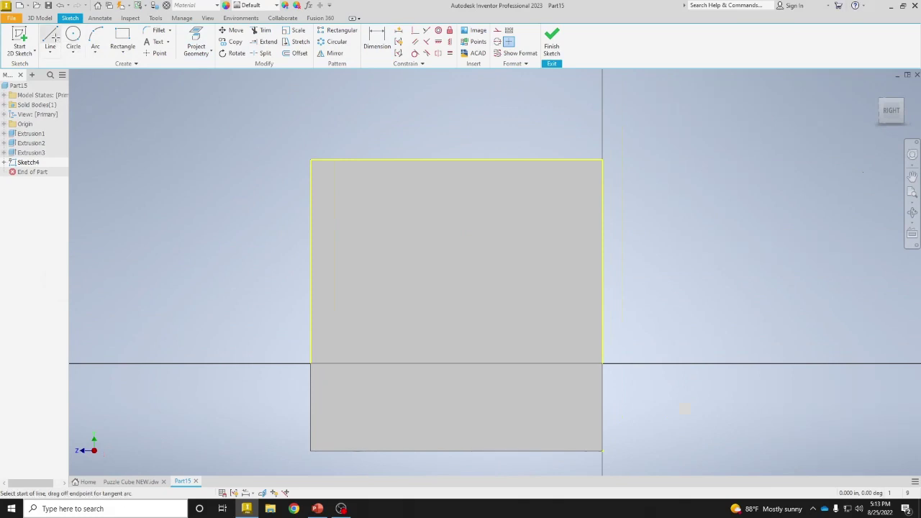
{"action": "left_click", "coordinate": [311, 231]}
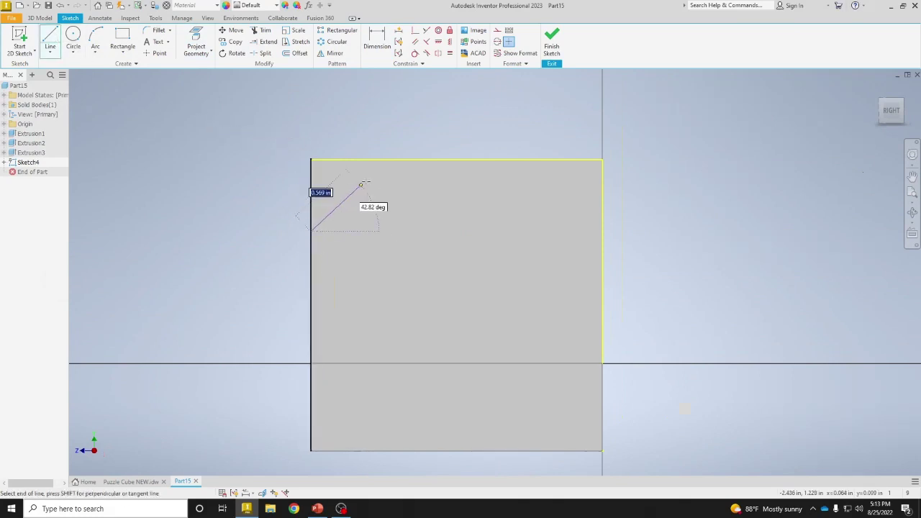
{"action": "left_click", "coordinate": [401, 157]}
{"action": "right_click", "coordinate": [410, 128]}
{"action": "left_click", "coordinate": [436, 134]}
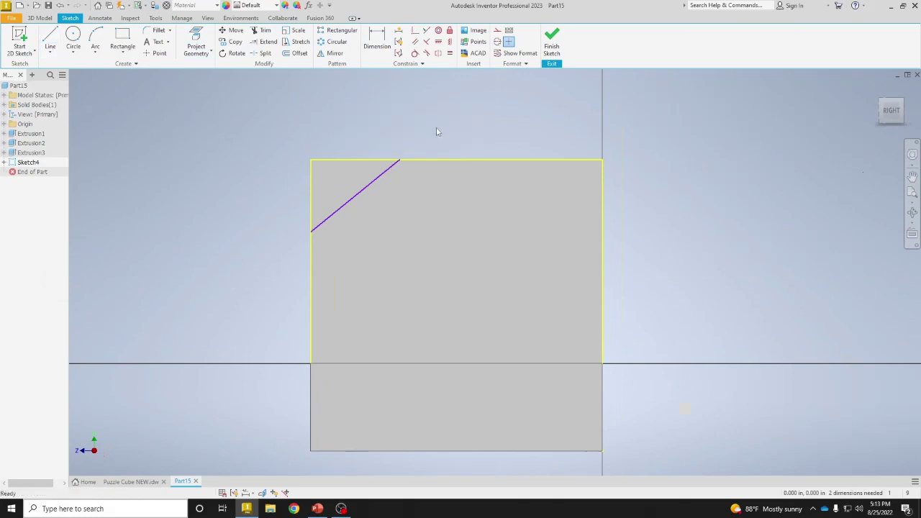
- Dimension the diagonal at 45° to the top edge and 1 in wide
{"action": "left_click", "coordinate": [378, 47]}
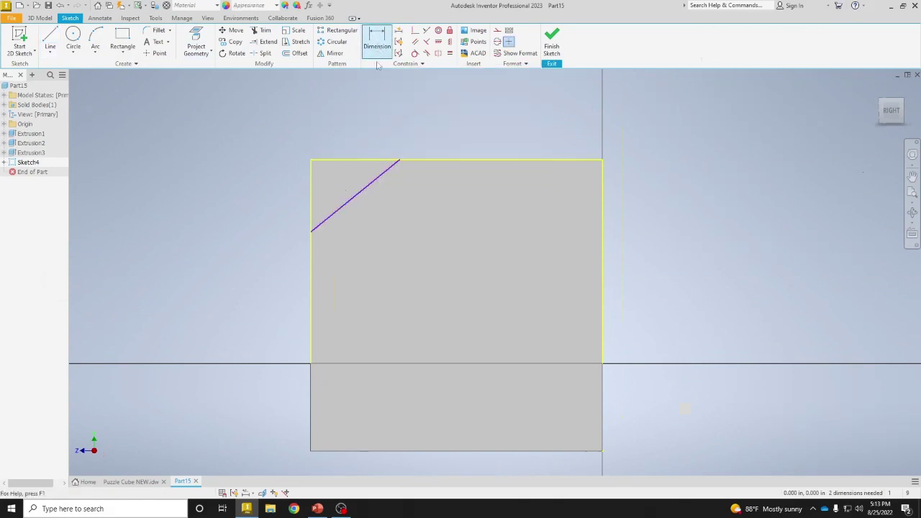
{"action": "left_click", "coordinate": [370, 159]}
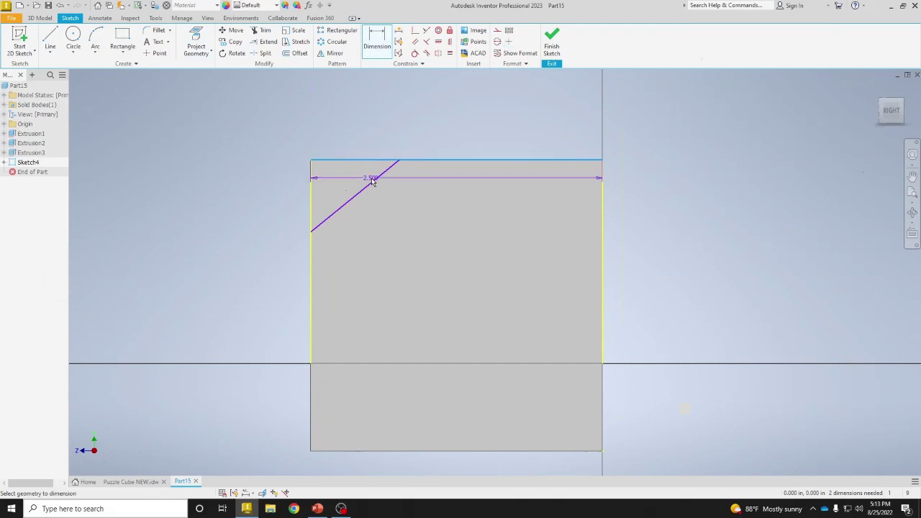
{"action": "left_click", "coordinate": [372, 180]}
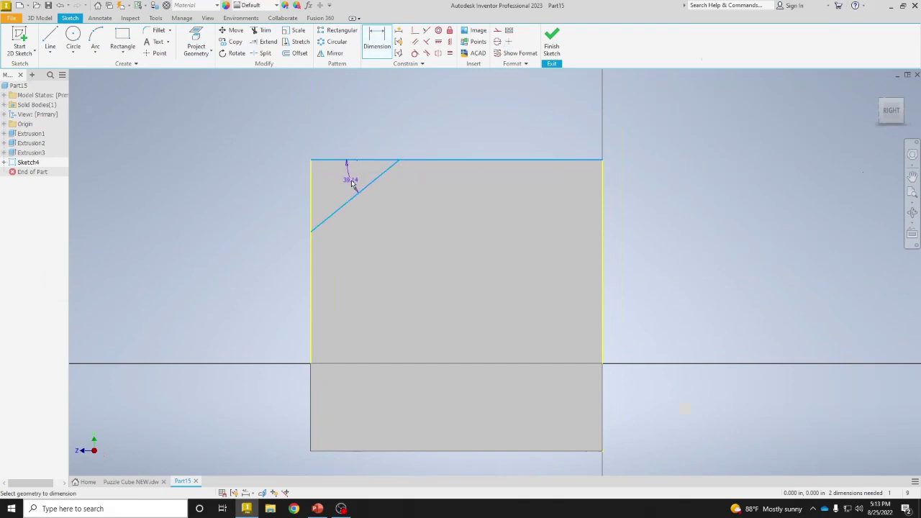
{"action": "left_click", "coordinate": [352, 184]}
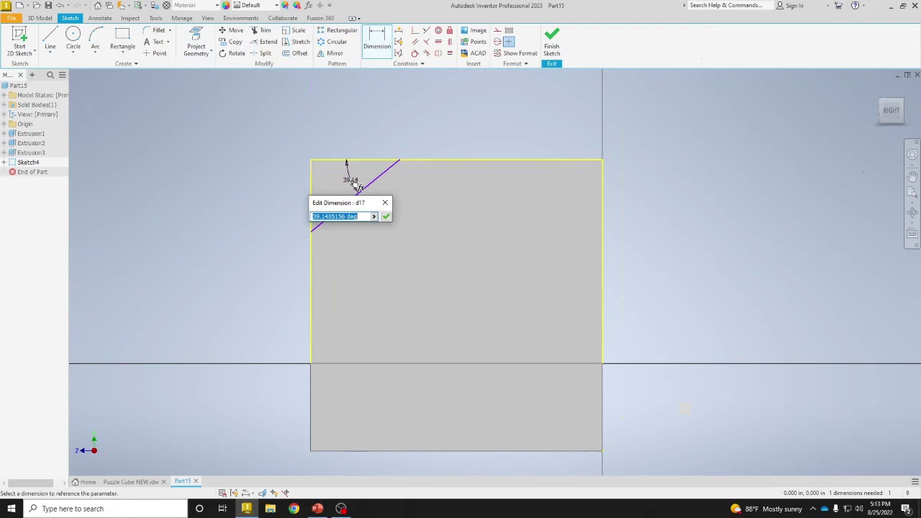
{"action": "type", "text": "45"}
{"action": "key", "text": "Return"}
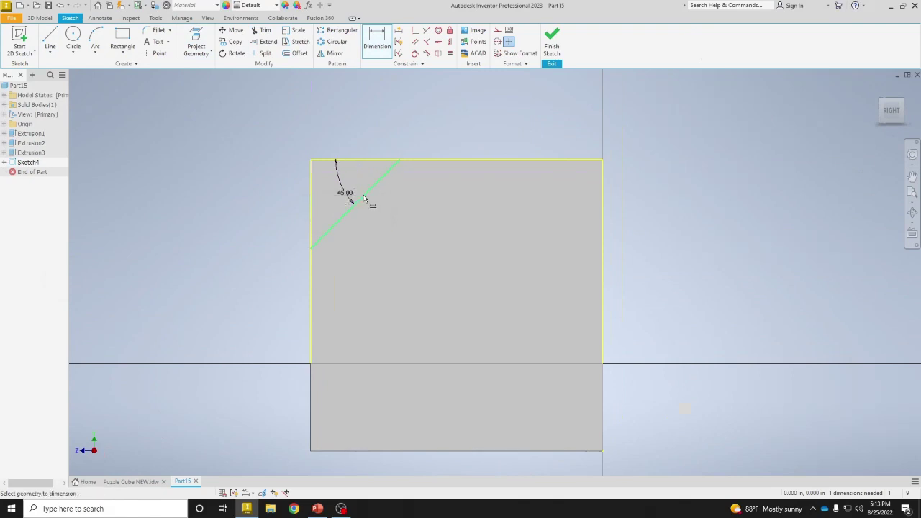
{"action": "left_click", "coordinate": [363, 199]}
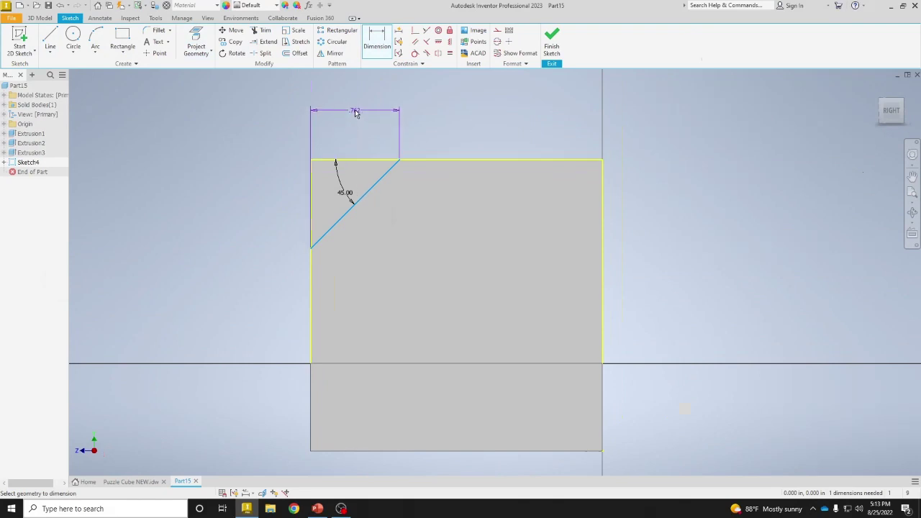
{"action": "left_click", "coordinate": [355, 109]}
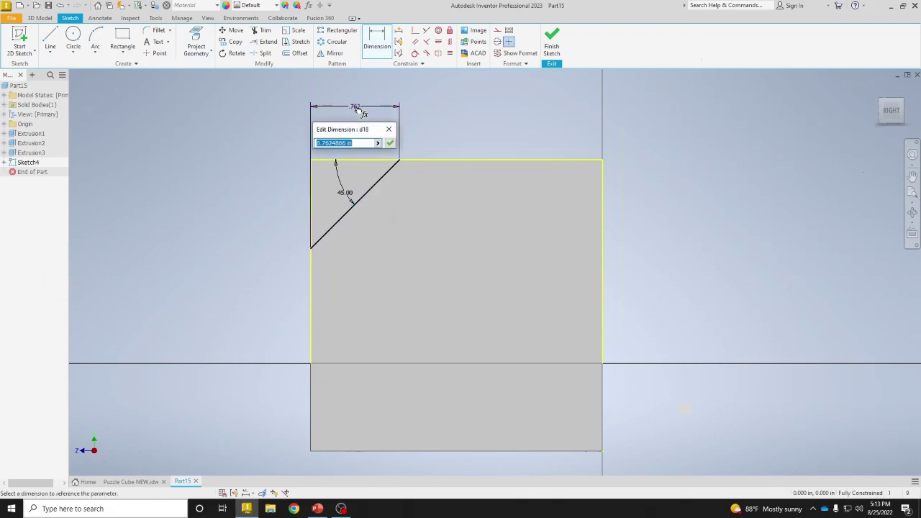
{"action": "type", "text": "1"}
{"action": "key", "text": "Return"}
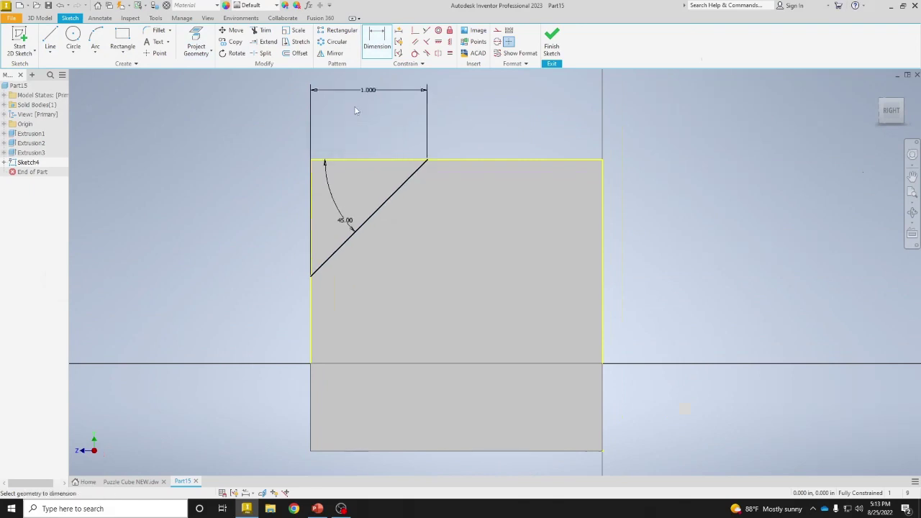
- Finish Sketch4 and extrude-cut the corner triangle up to the upright's far face
{"action": "left_click", "coordinate": [552, 46]}
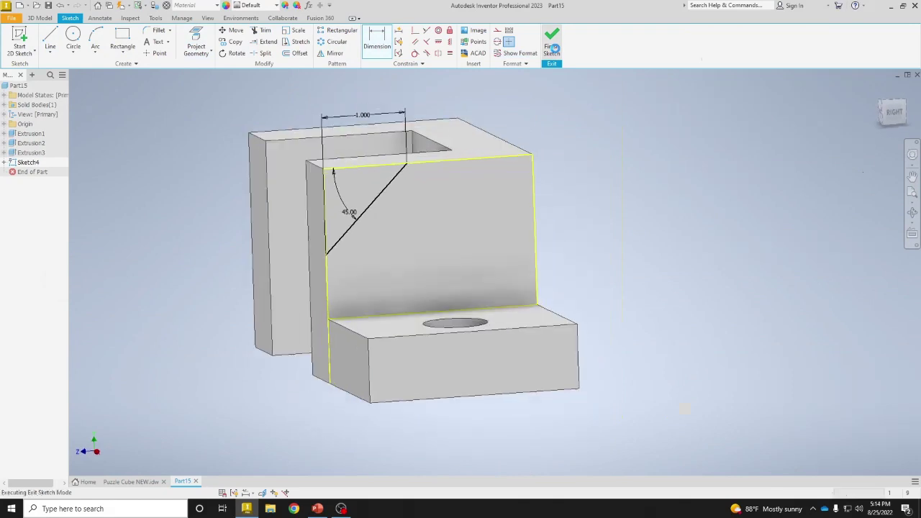
{"action": "left_click", "coordinate": [56, 44]}
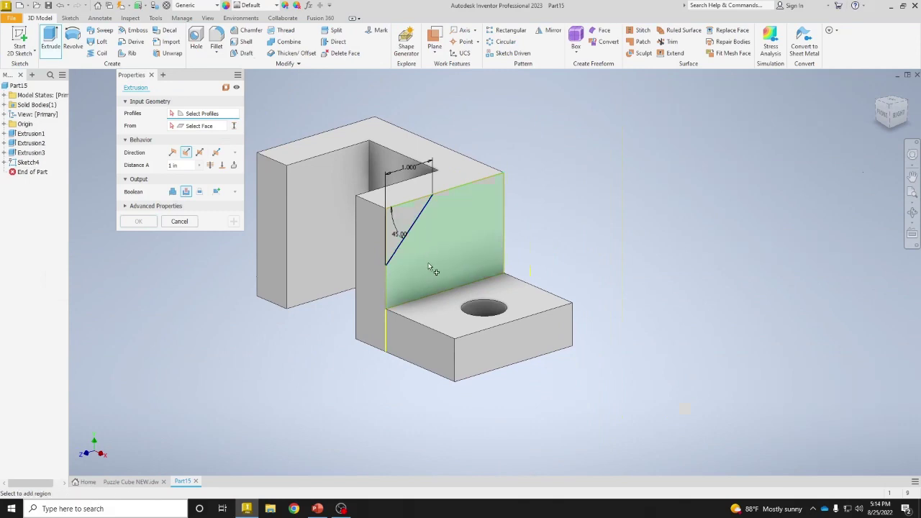
{"action": "left_click", "coordinate": [408, 216]}
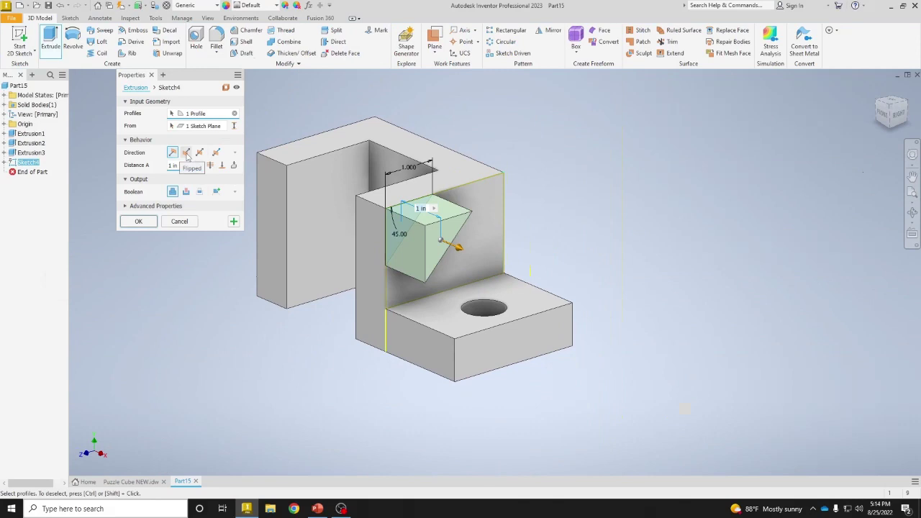
{"action": "left_click", "coordinate": [186, 152]}
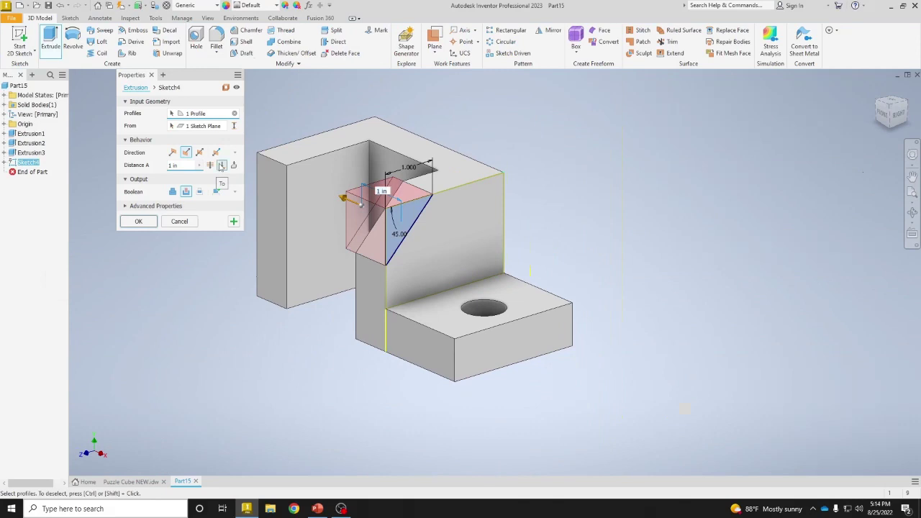
{"action": "left_click", "coordinate": [221, 166]}
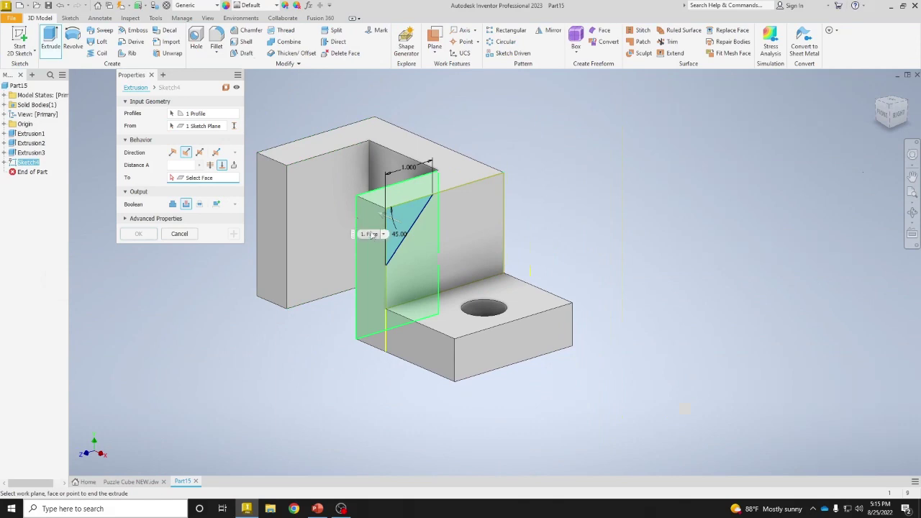
{"action": "left_click", "coordinate": [357, 222]}
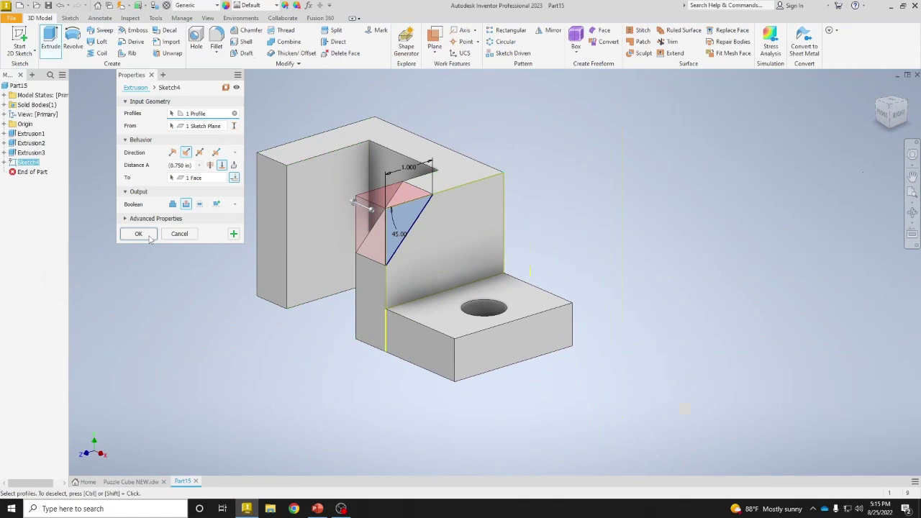
{"action": "left_click", "coordinate": [149, 237]}
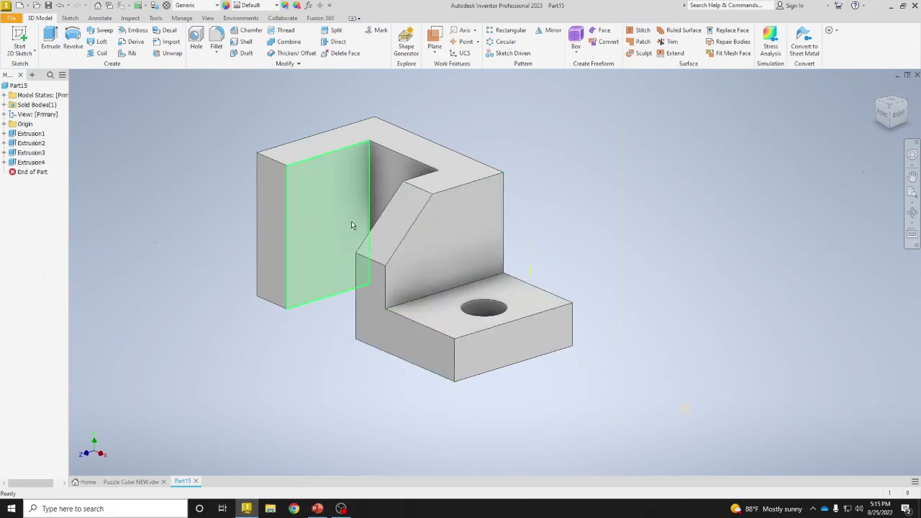
- Save Part15, moving the Save As dialog up to the d. 22-23 Inventor folder
{"action": "left_click", "coordinate": [48, 6]}
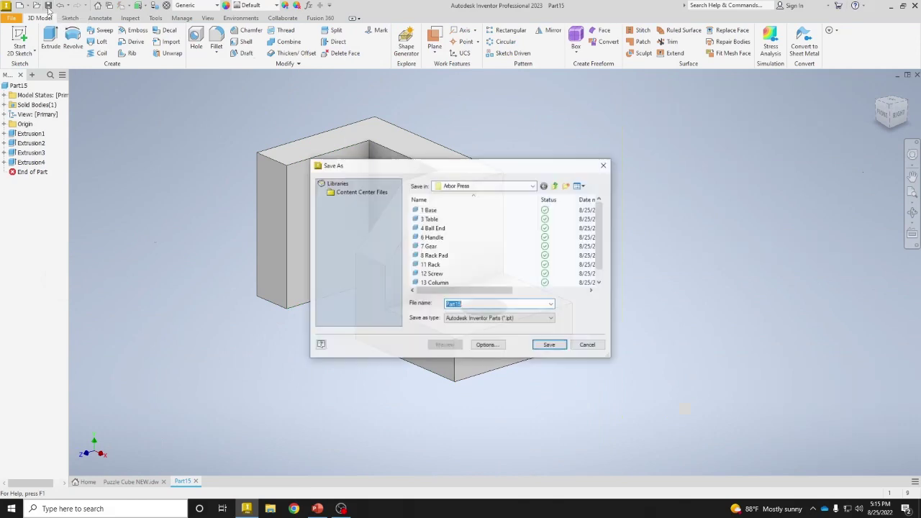
{"action": "left_click", "coordinate": [557, 186]}
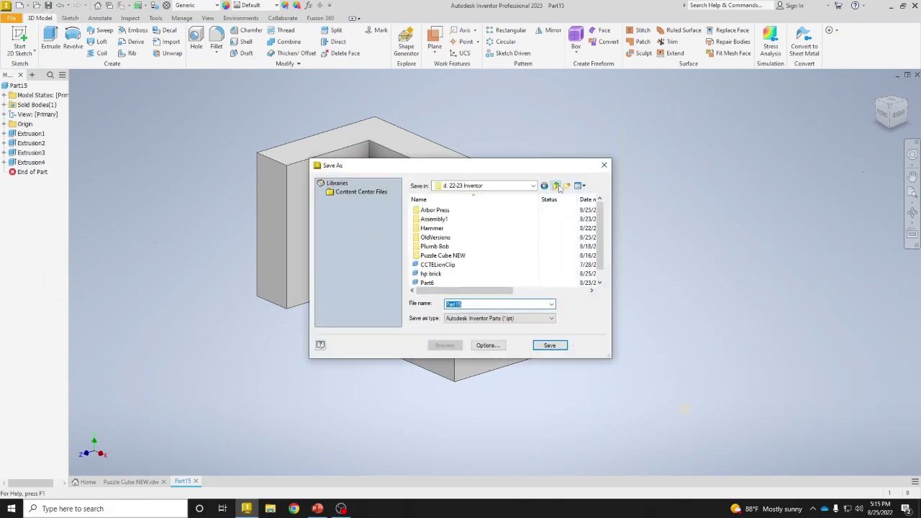